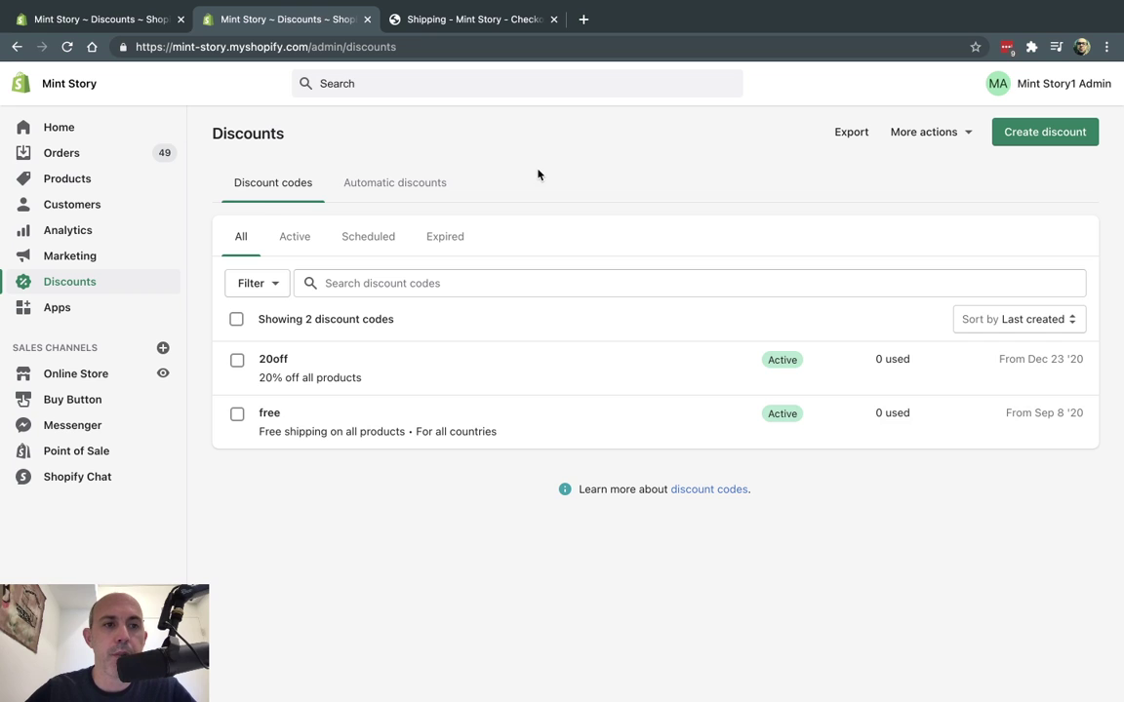
Filter the customer list to customers whose amount spent is more than $1.00.
{"action": "left_click", "coordinate": [118, 208]}
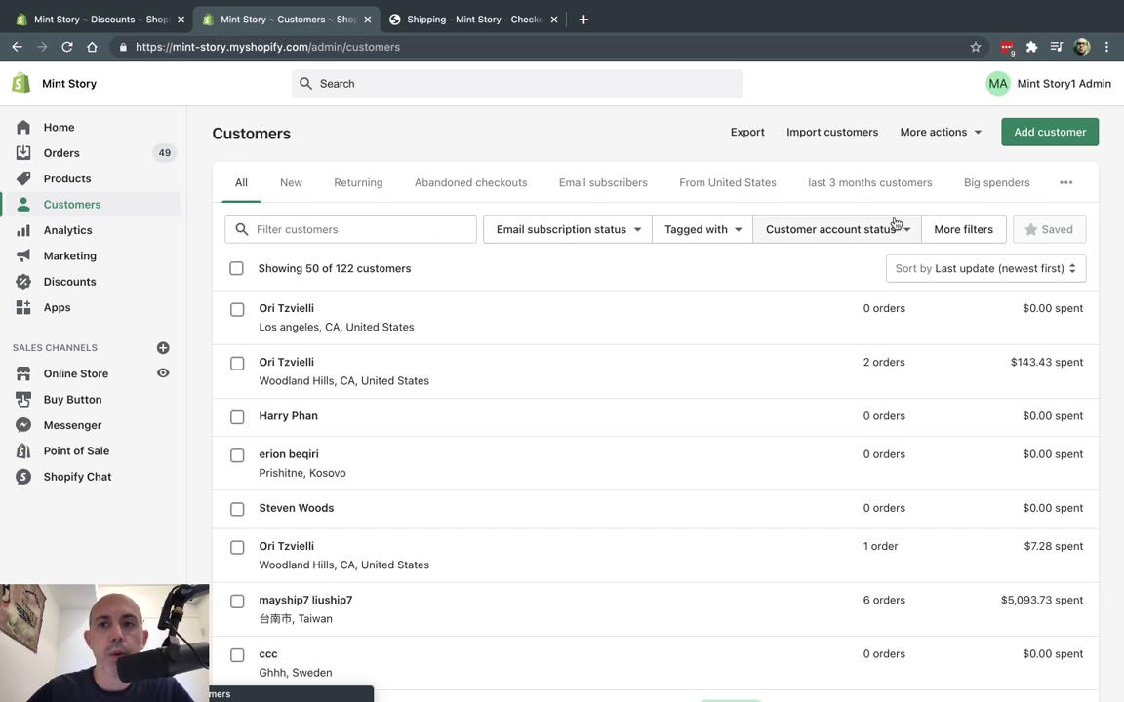
{"action": "left_click", "coordinate": [973, 234]}
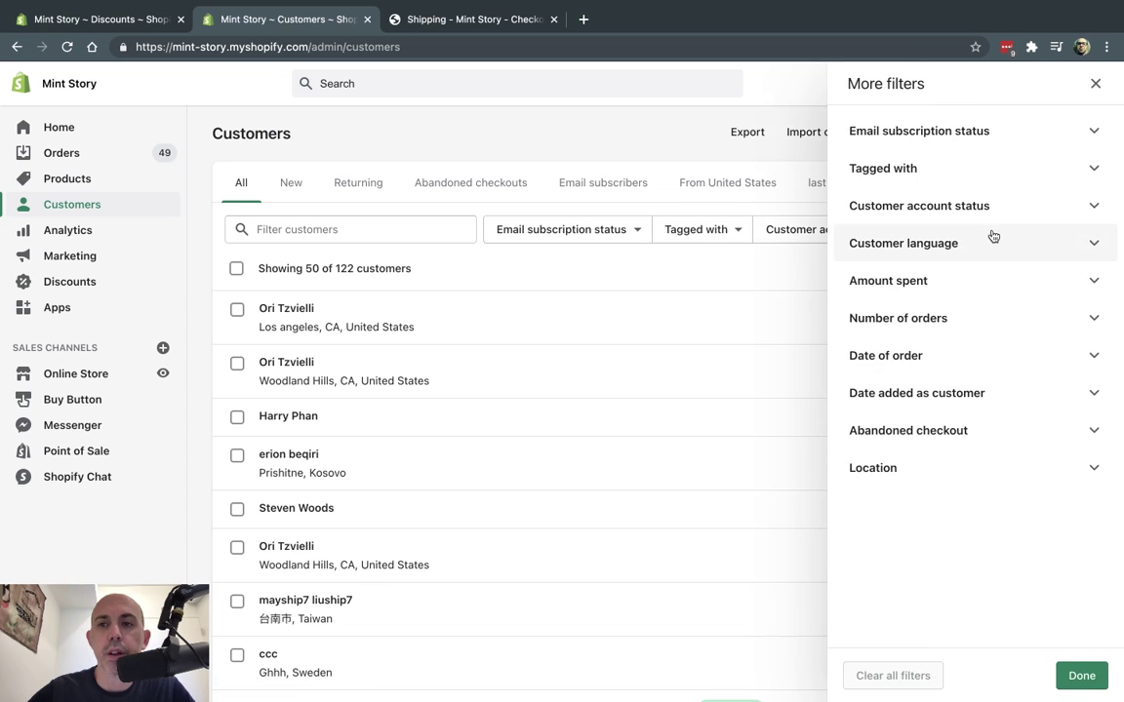
{"action": "left_click", "coordinate": [979, 324]}
{"action": "left_click", "coordinate": [936, 283]}
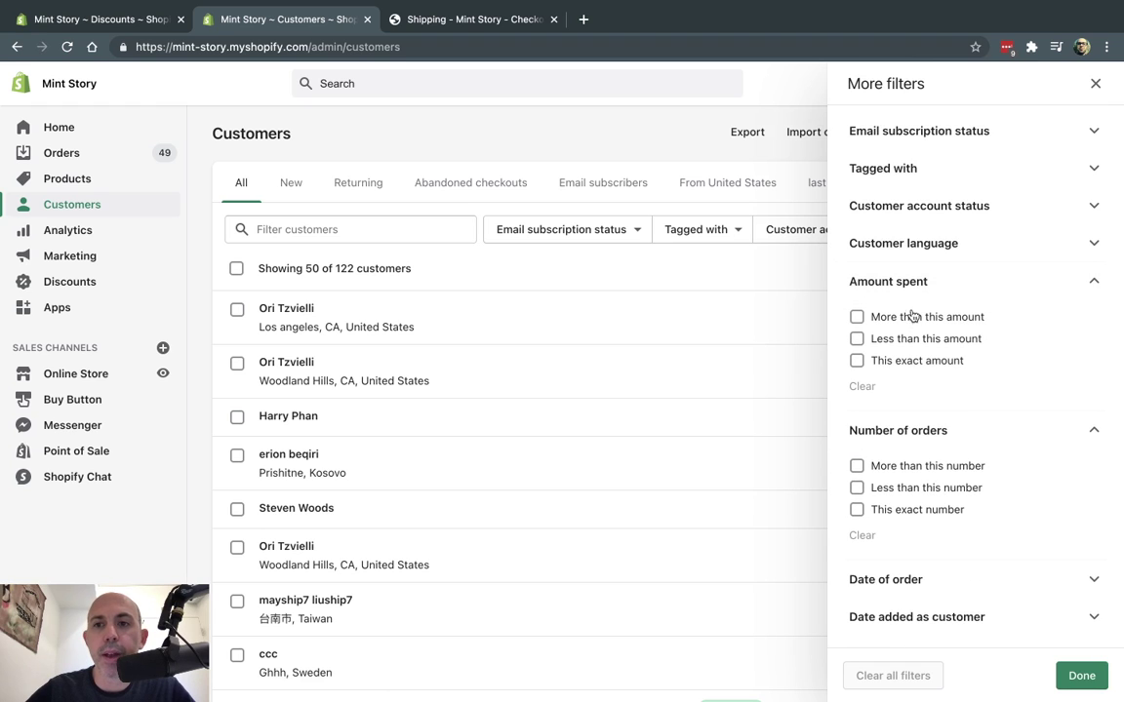
{"action": "left_click", "coordinate": [911, 316]}
{"action": "type", "text": "1"}
{"action": "left_click", "coordinate": [1085, 680]}
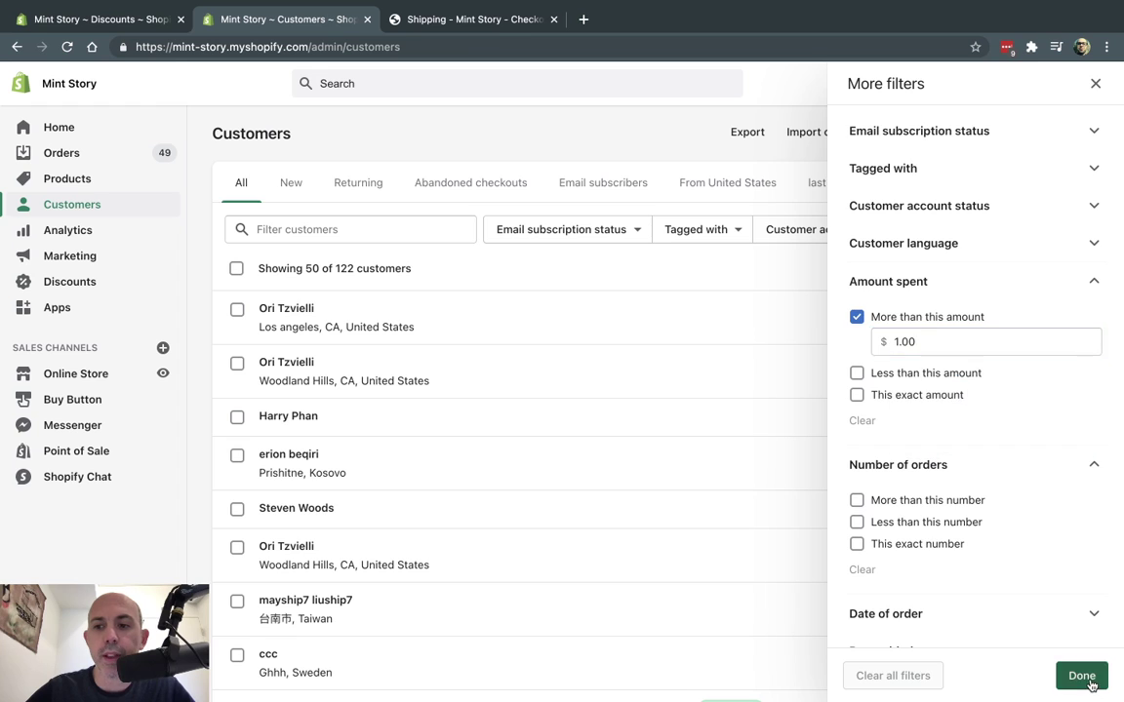
{"action": "left_click", "coordinate": [1089, 685]}
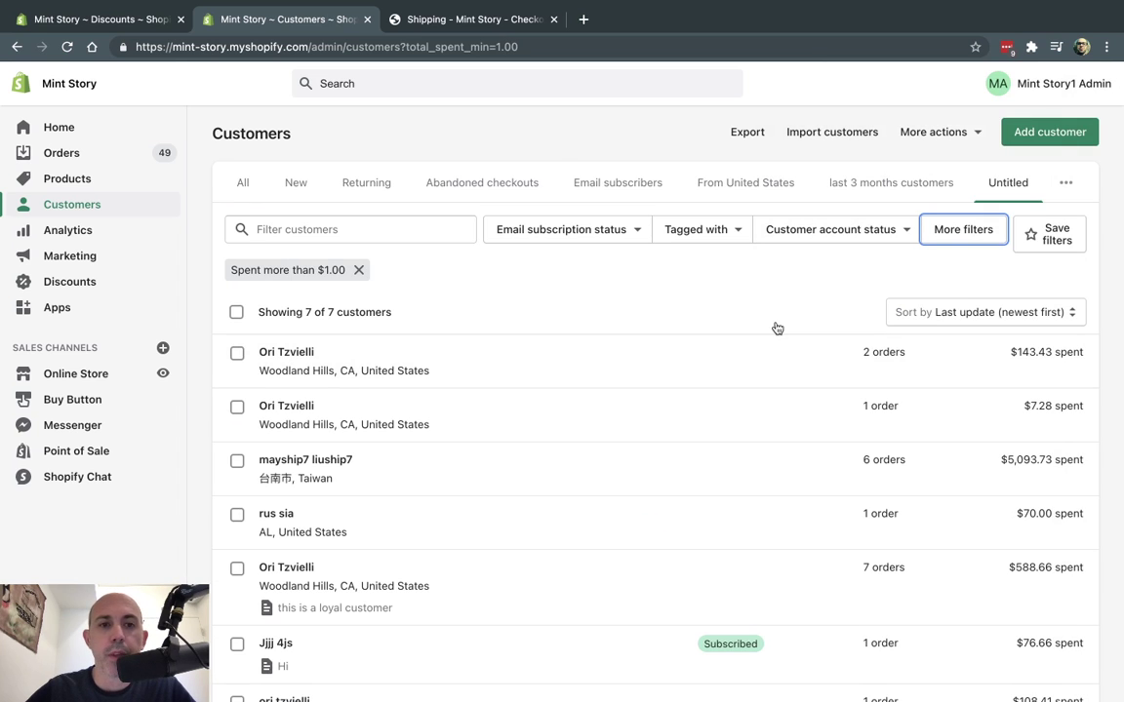
Save the current customer filter as group10.
{"action": "left_click", "coordinate": [1030, 236]}
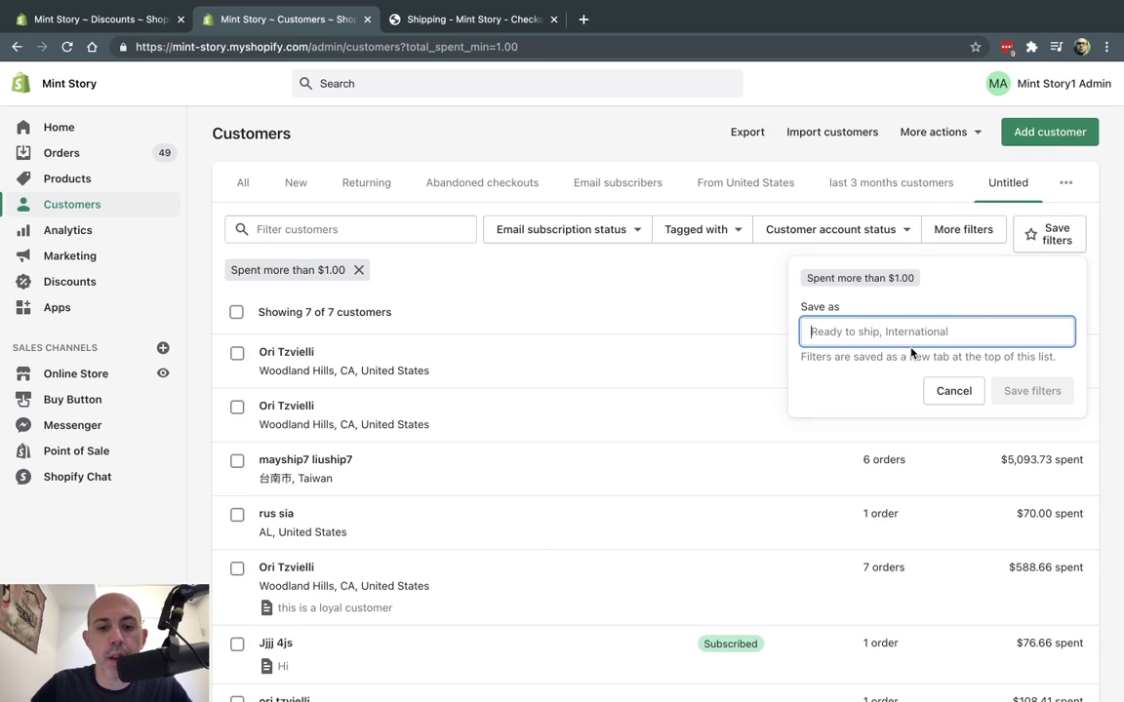
{"action": "type", "text": "group"}
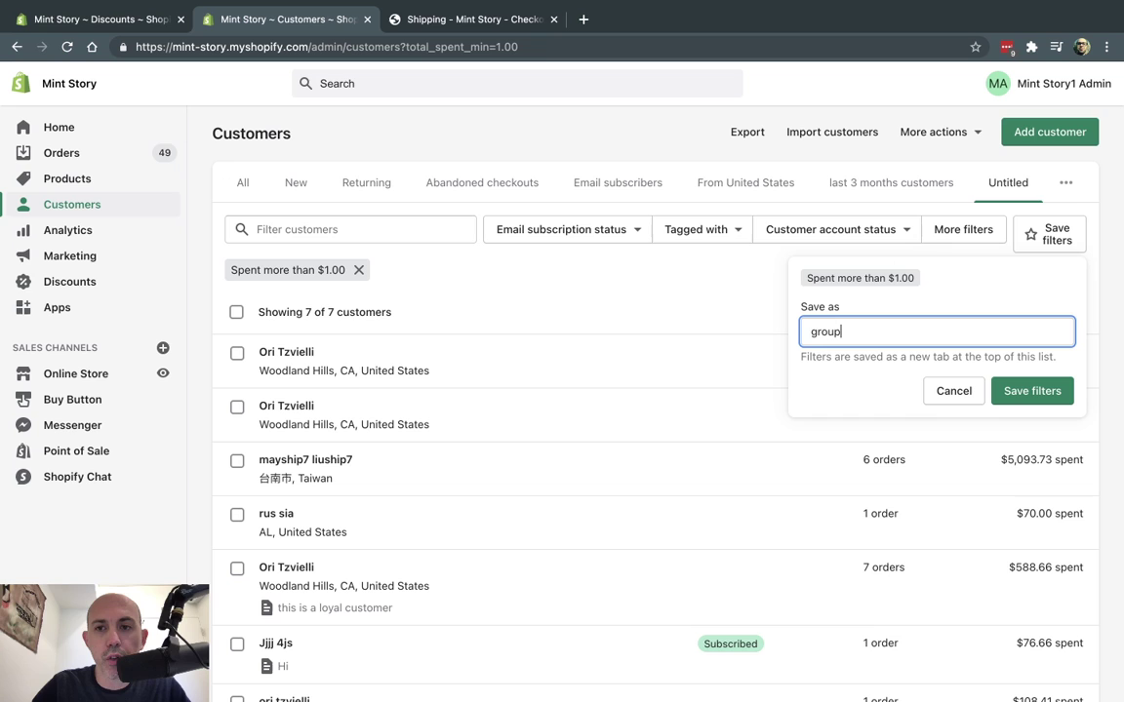
{"action": "type", "text": "10"}
{"action": "key", "text": "super+a"}
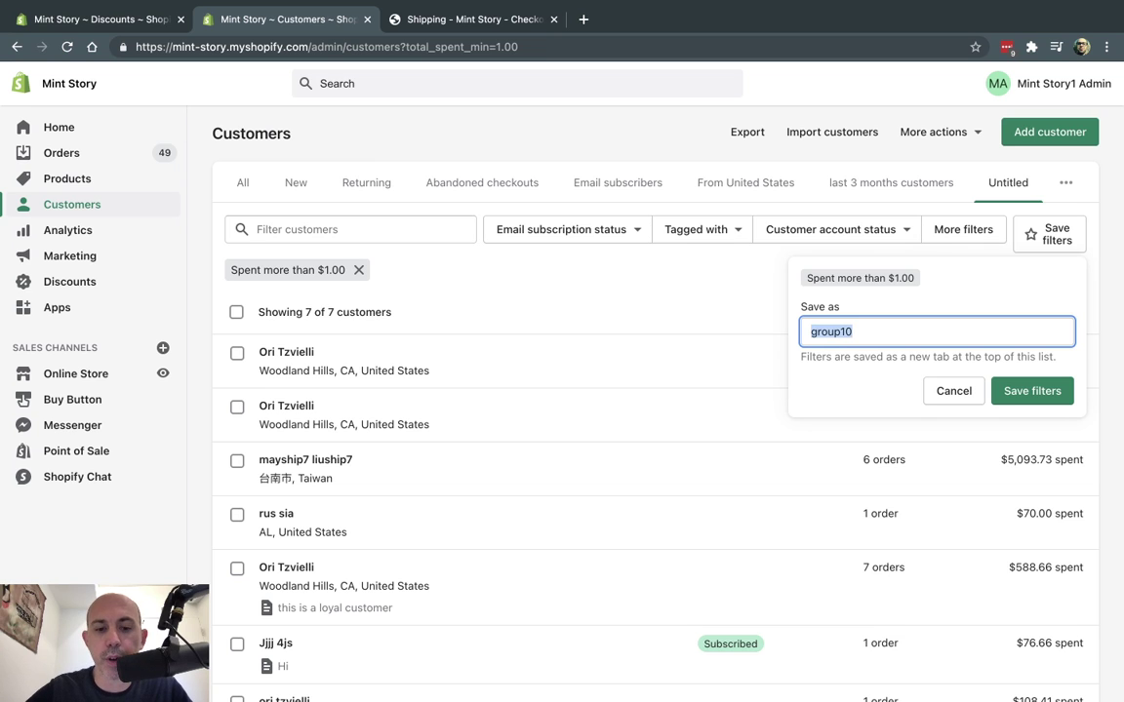
{"action": "left_click", "coordinate": [1031, 390]}
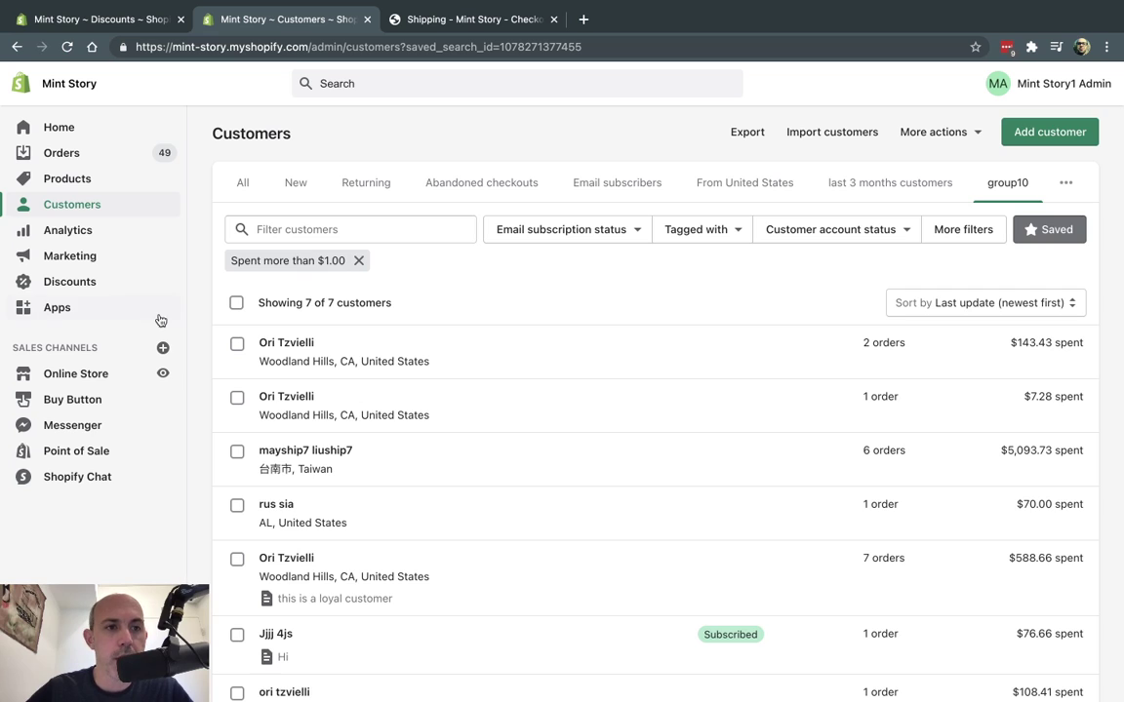
Start a new discount code named fs1 and set its type to Free shipping.
{"action": "left_click", "coordinate": [114, 286]}
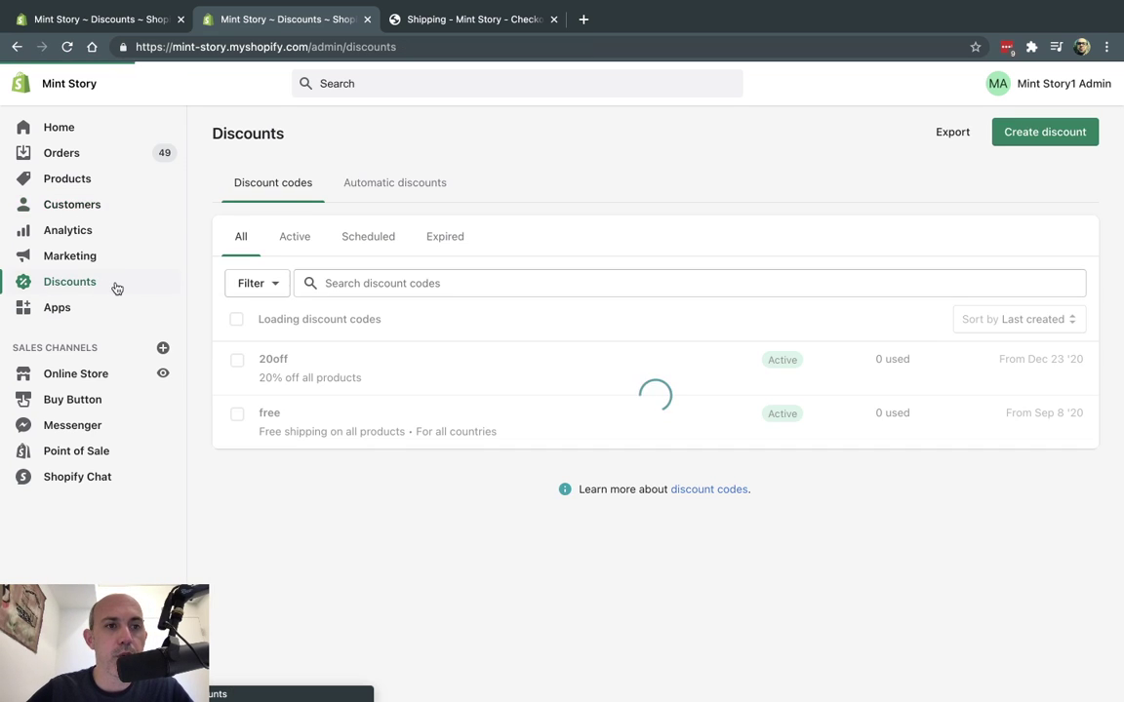
{"action": "left_click", "coordinate": [1024, 133]}
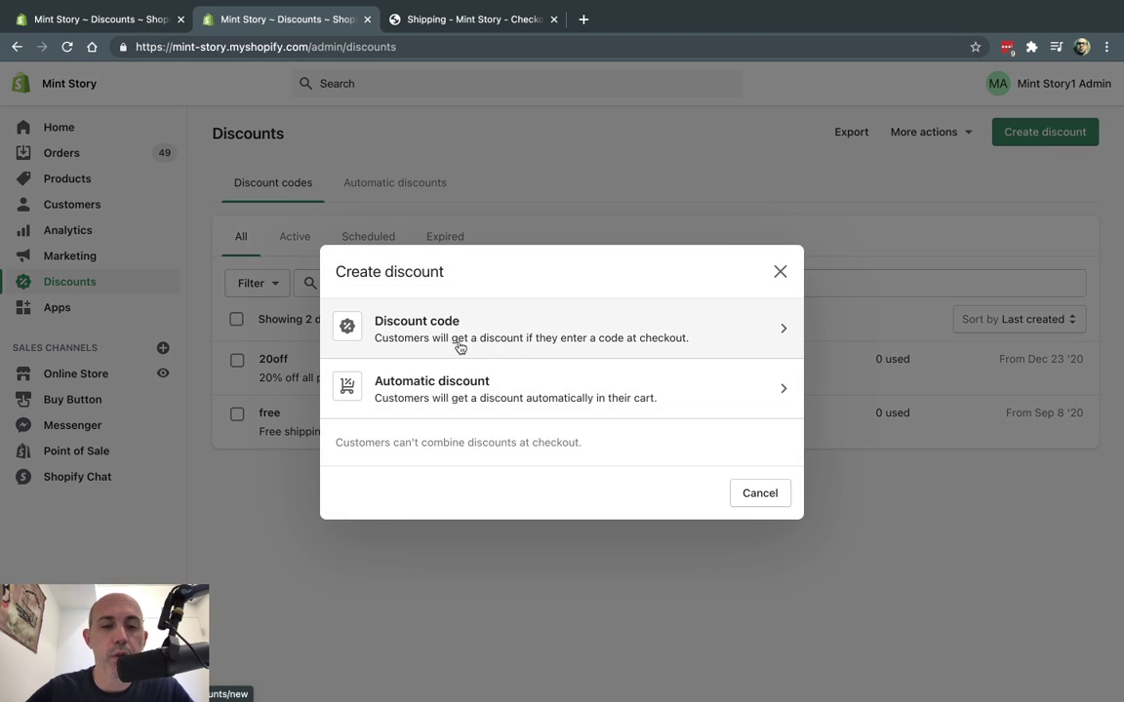
{"action": "left_click", "coordinate": [509, 328]}
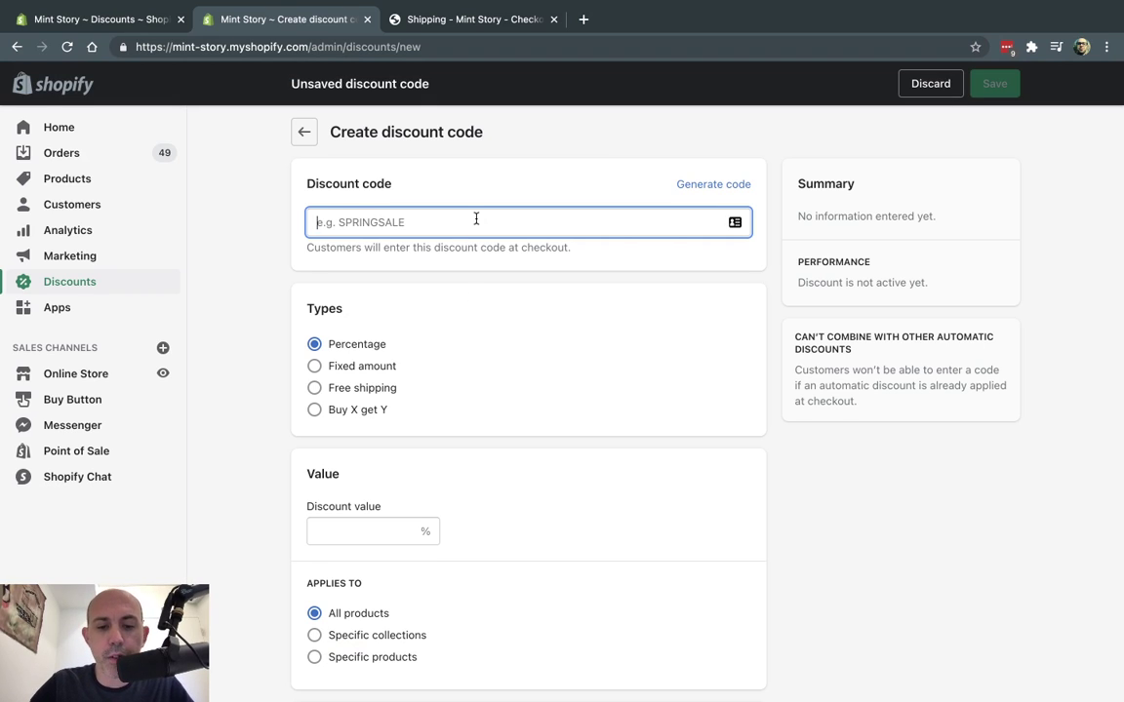
{"action": "type", "text": "fs1"}
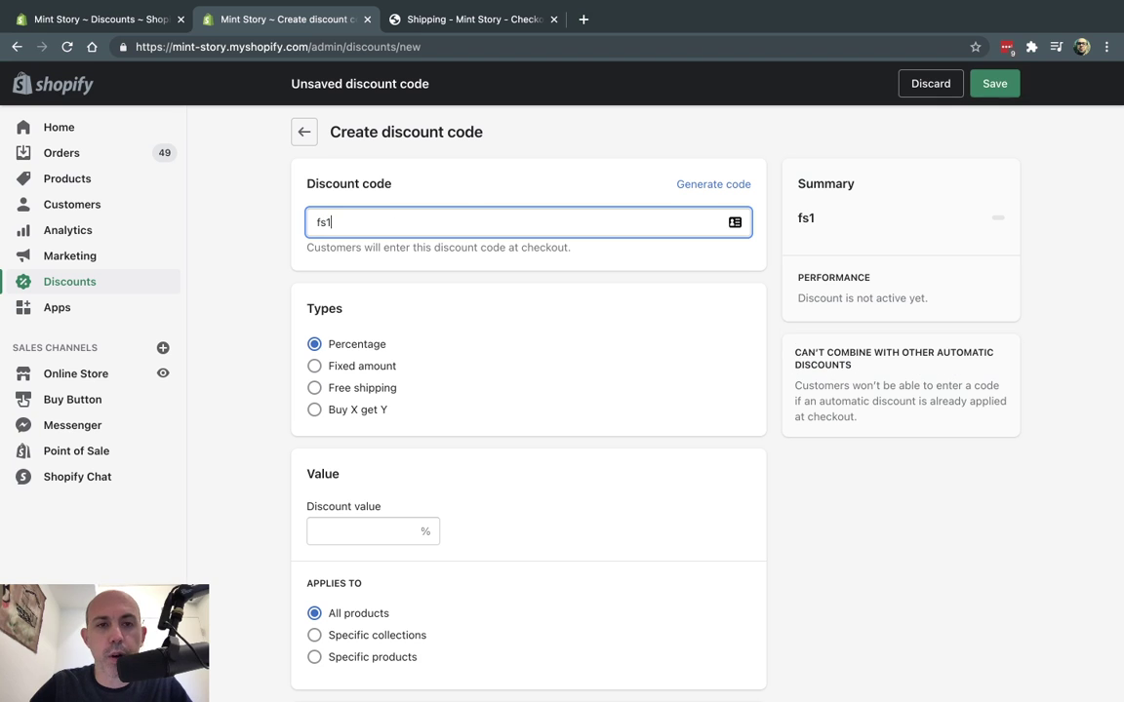
{"action": "double_click", "coordinate": [448, 223]}
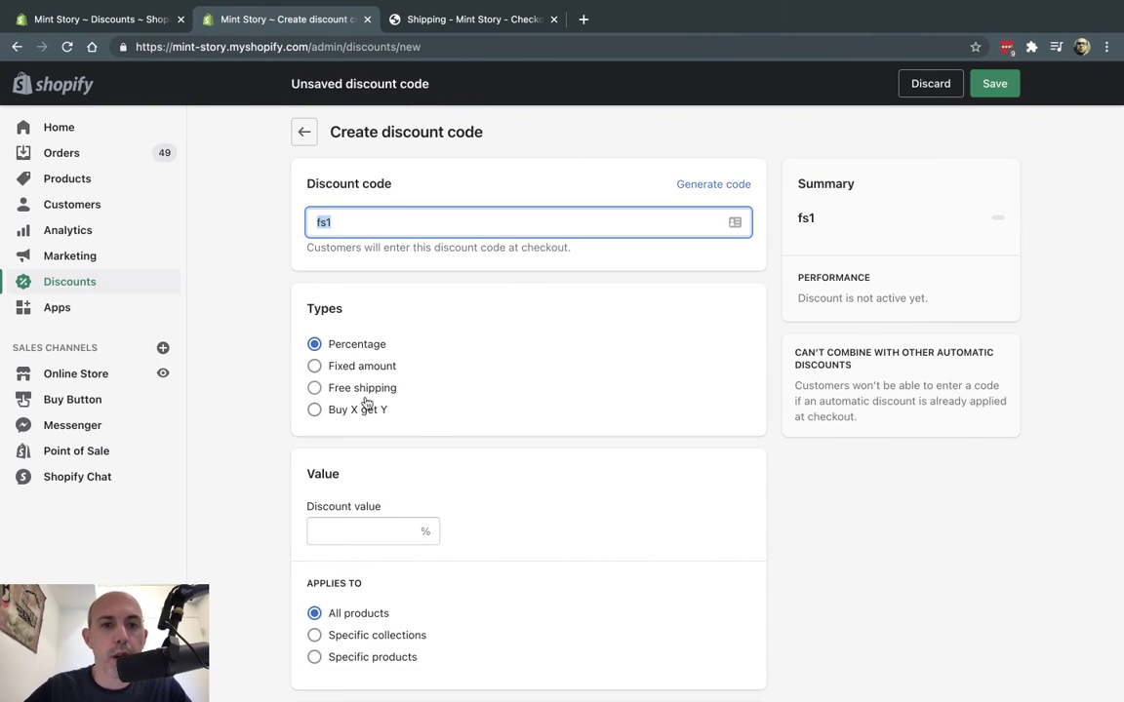
{"action": "left_click", "coordinate": [334, 387]}
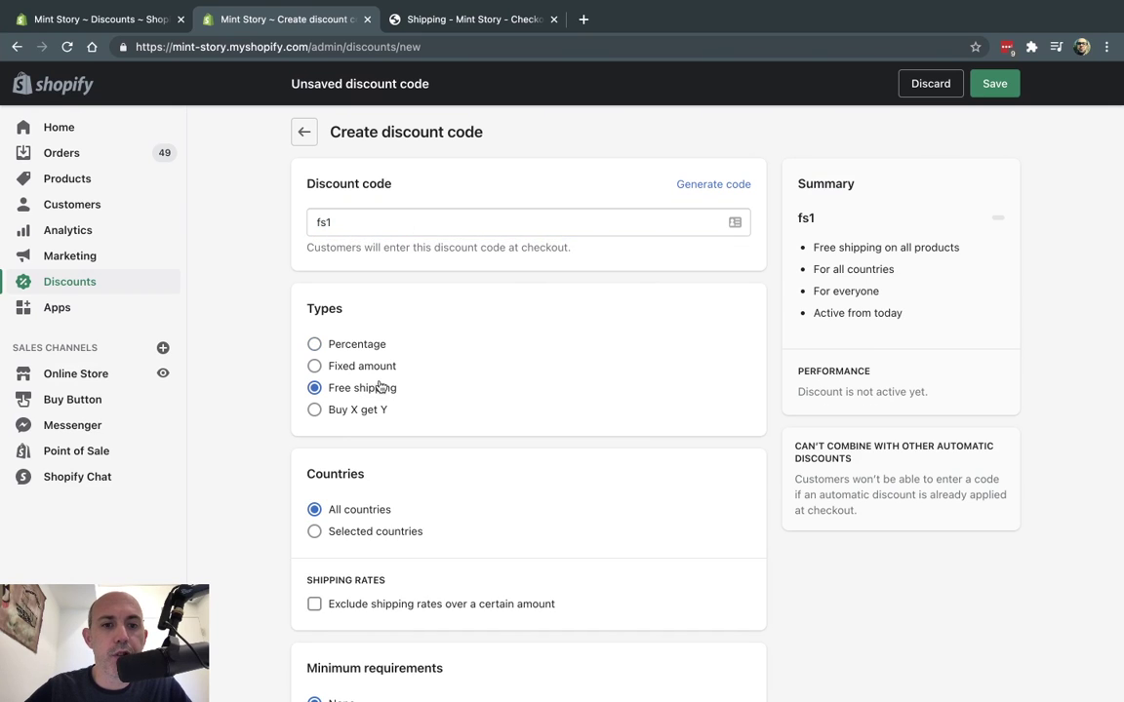
Try restricting the discount's eligibility to two specific customers and remove both from the list.
{"action": "scroll", "coordinate": [426, 389], "scroll_direction": "down", "scroll_amount": 3}
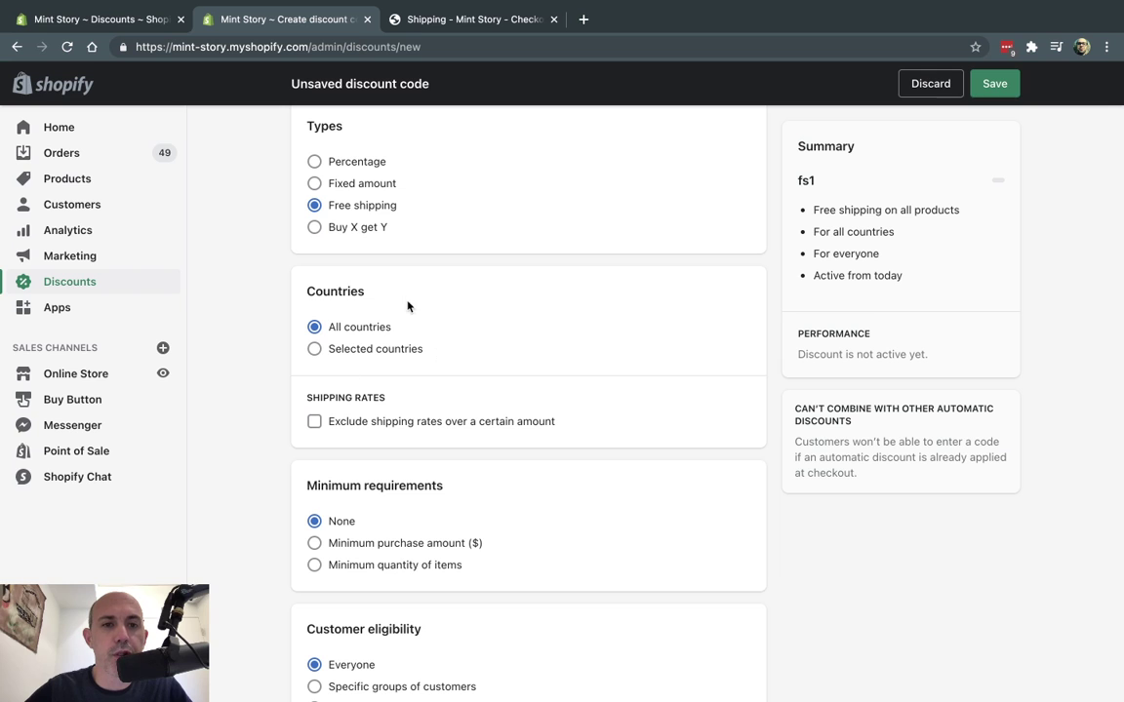
{"action": "scroll", "coordinate": [443, 456], "scroll_direction": "down", "scroll_amount": 5}
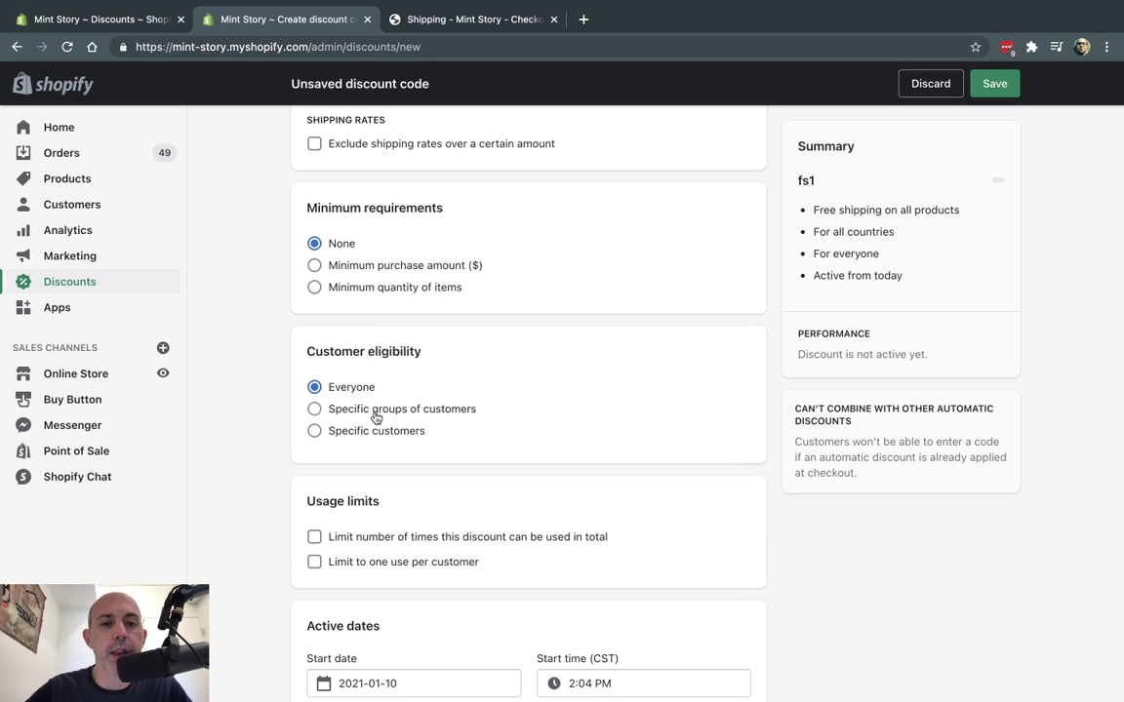
{"action": "left_click", "coordinate": [351, 432]}
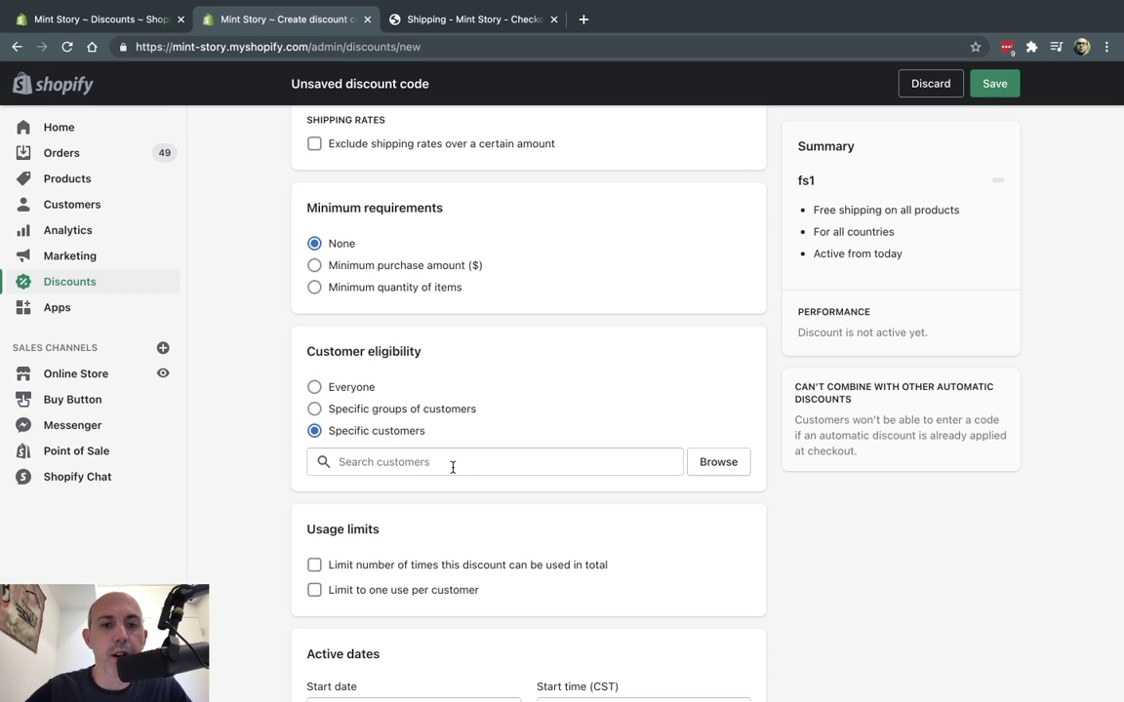
{"action": "left_click", "coordinate": [595, 459]}
{"action": "type", "text": "o"}
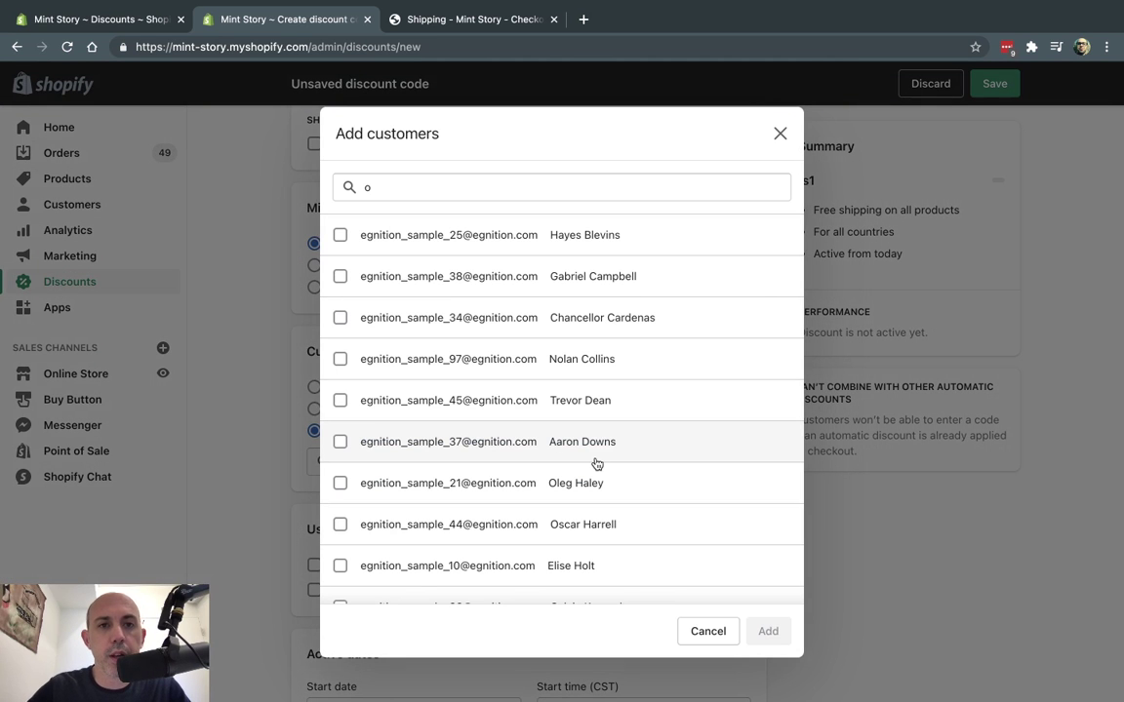
{"action": "left_click", "coordinate": [484, 188]}
{"action": "type", "text": "ri"}
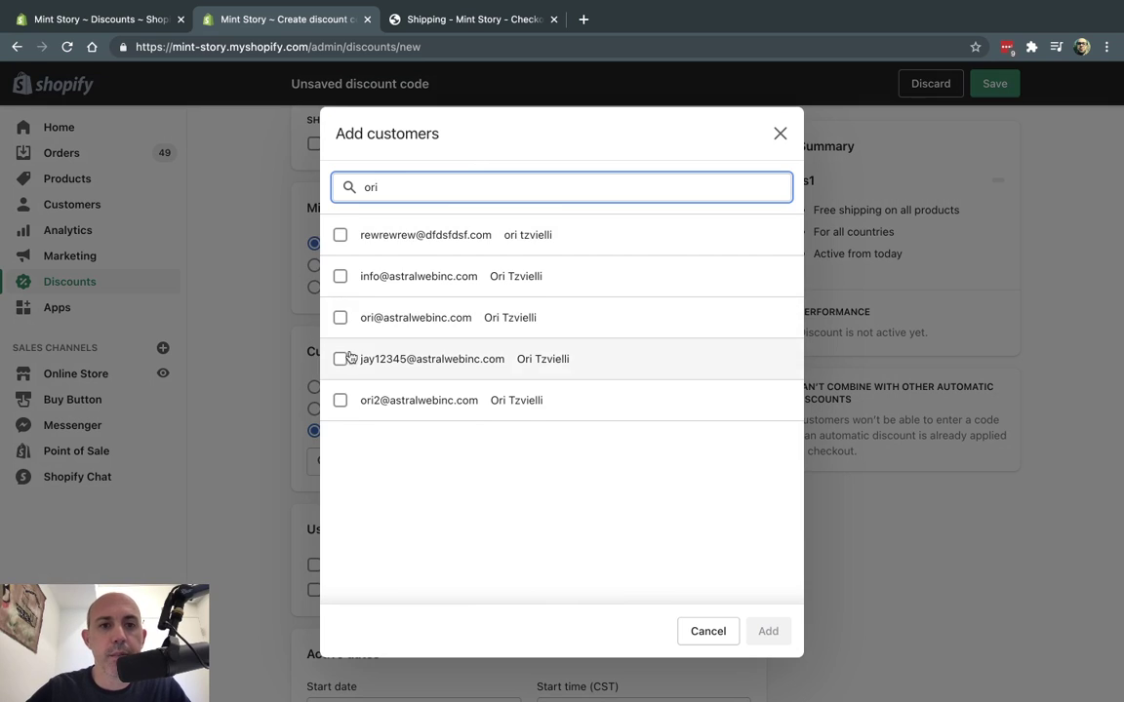
{"action": "left_click", "coordinate": [339, 400]}
{"action": "left_click", "coordinate": [340, 317]}
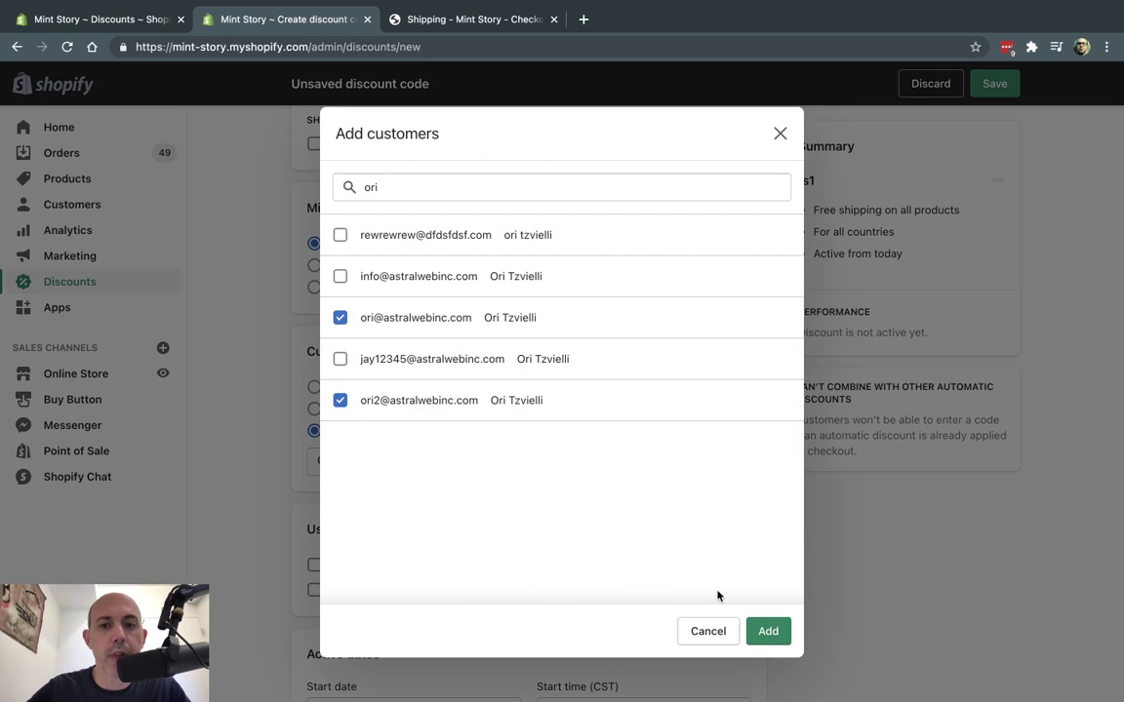
{"action": "left_click", "coordinate": [767, 630]}
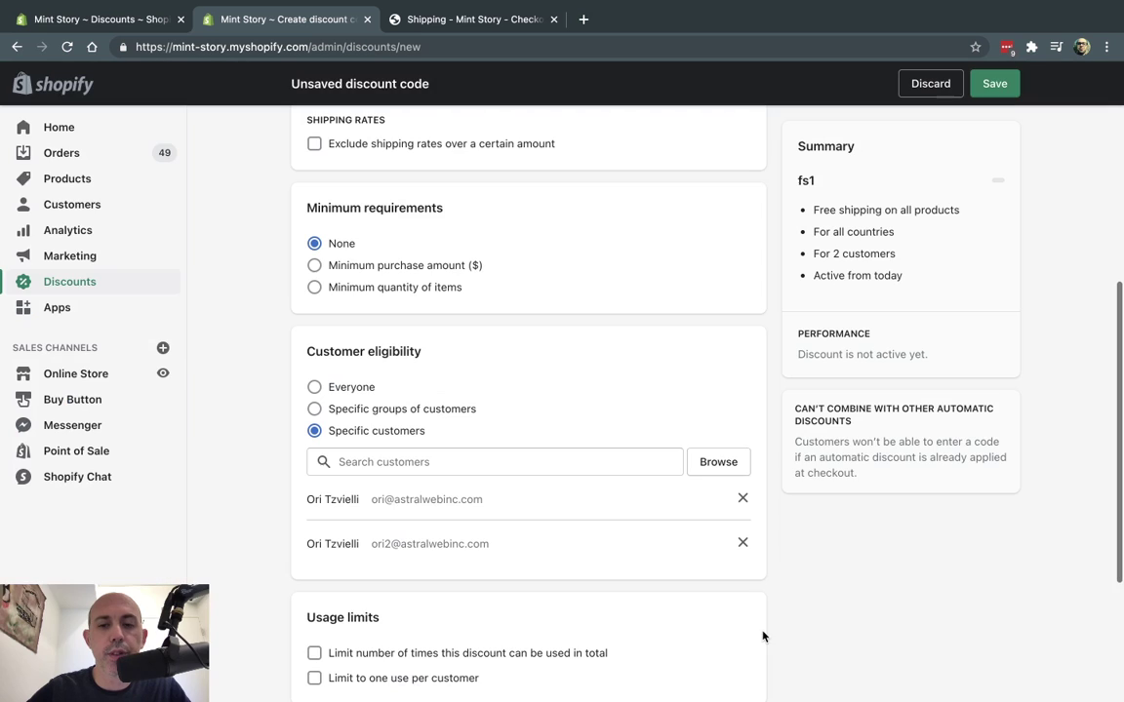
{"action": "left_click", "coordinate": [743, 501]}
{"action": "left_click", "coordinate": [743, 500]}
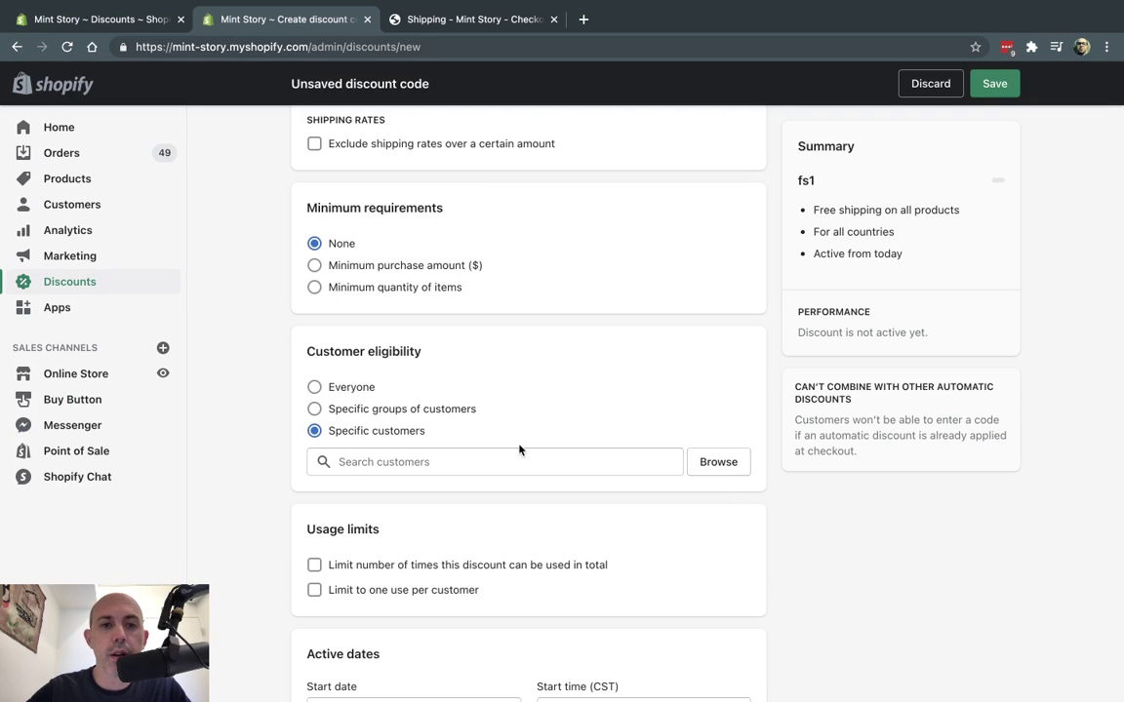
Set the discount's customer eligibility to specific groups of customers and add group10.
{"action": "left_click", "coordinate": [443, 410]}
{"action": "left_click", "coordinate": [442, 459]}
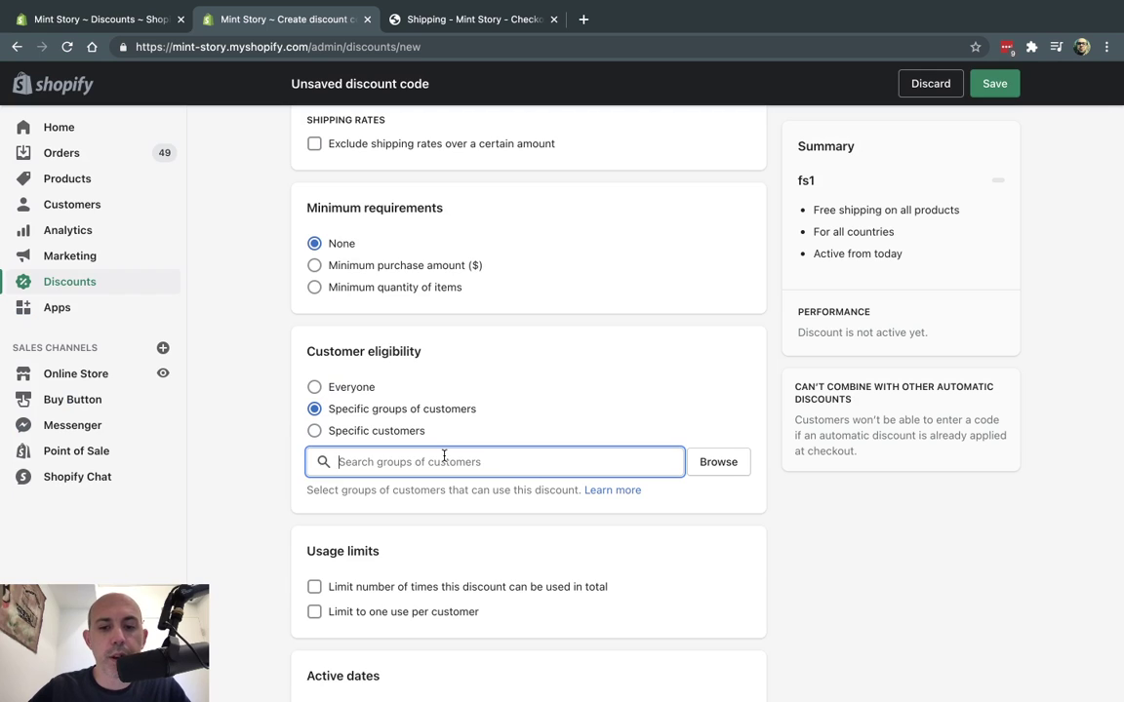
{"action": "type", "text": "g"}
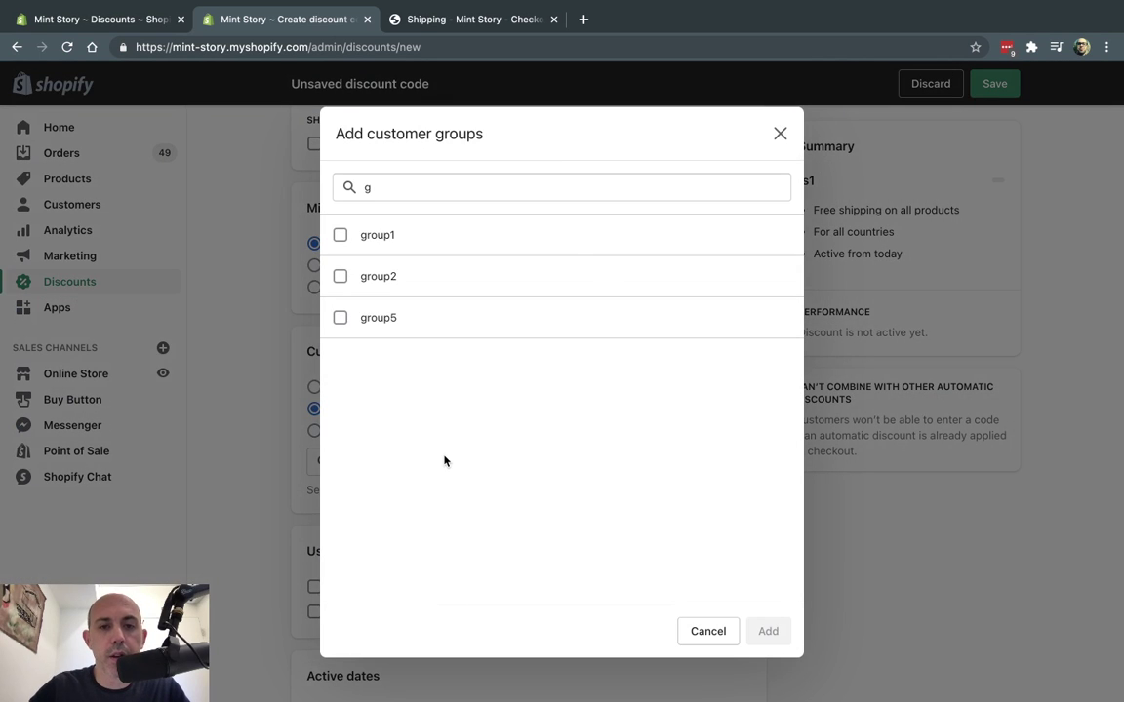
{"action": "left_click", "coordinate": [456, 175]}
{"action": "type", "text": "rou"}
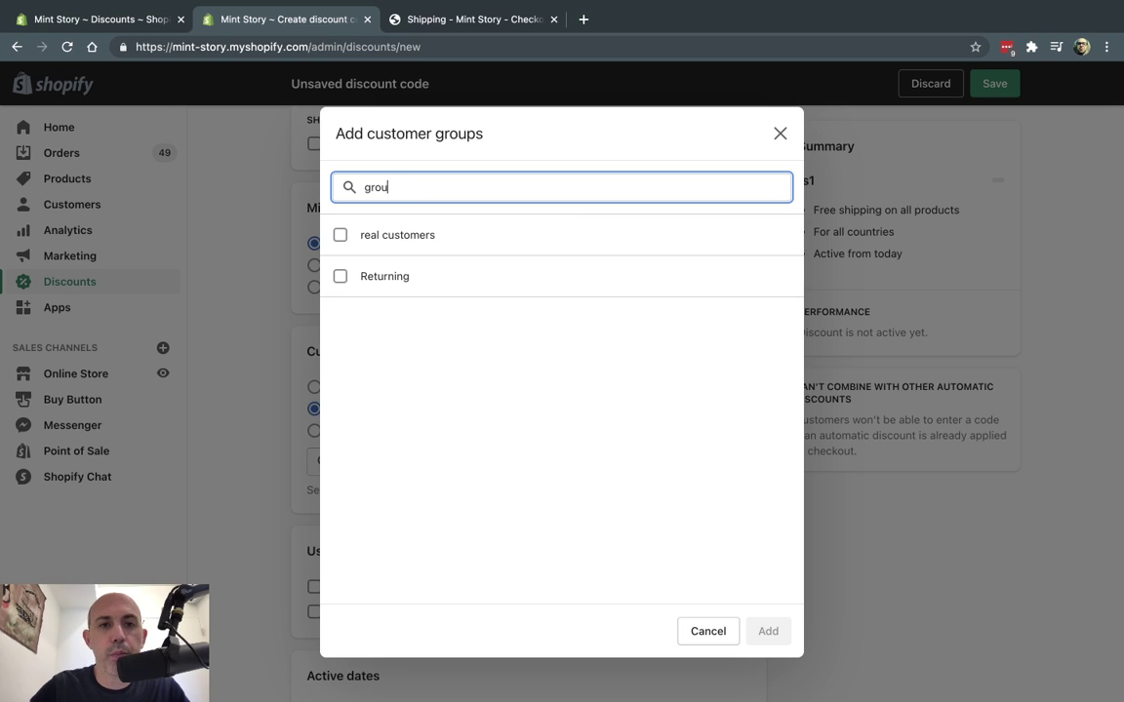
{"action": "type", "text": "p10"}
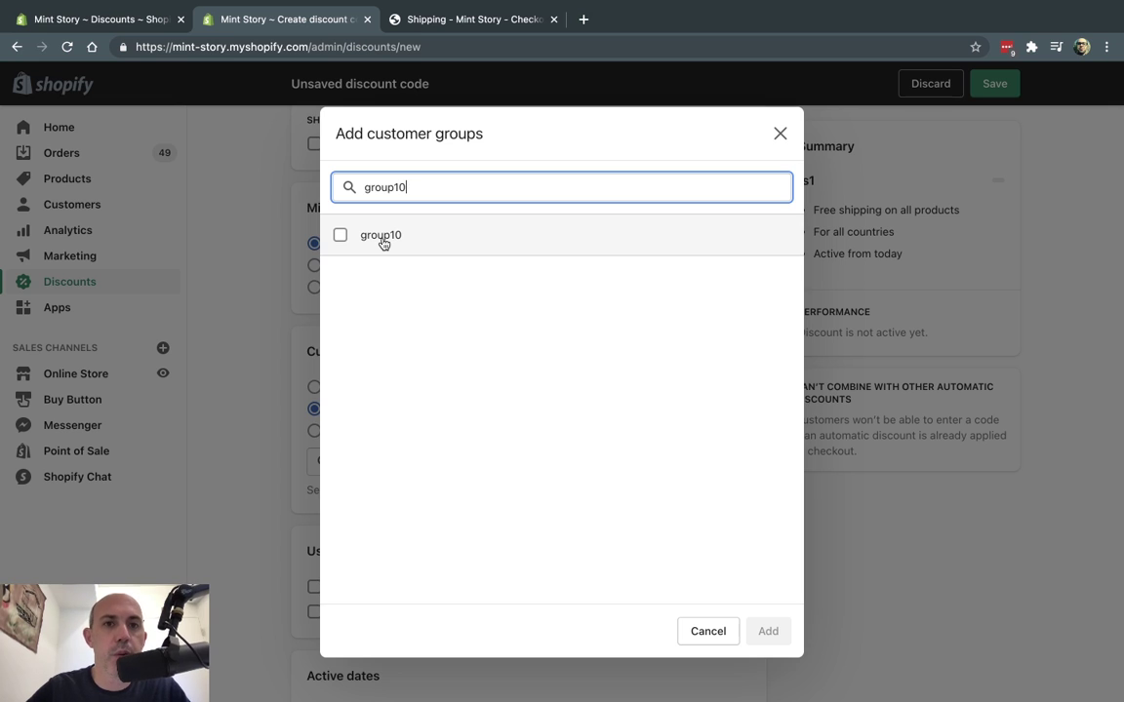
{"action": "left_click", "coordinate": [382, 243]}
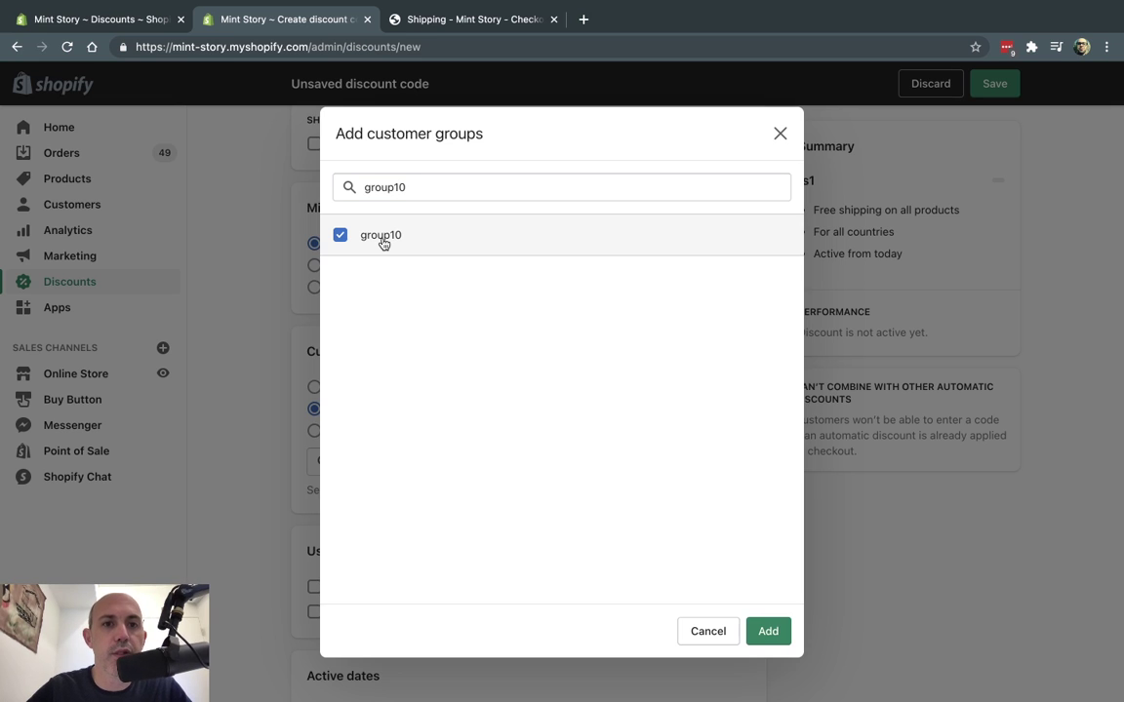
{"action": "left_click", "coordinate": [769, 632]}
Review the fs1 discount settings and save the discount code.
{"action": "scroll", "coordinate": [777, 578], "scroll_direction": "down", "scroll_amount": 3}
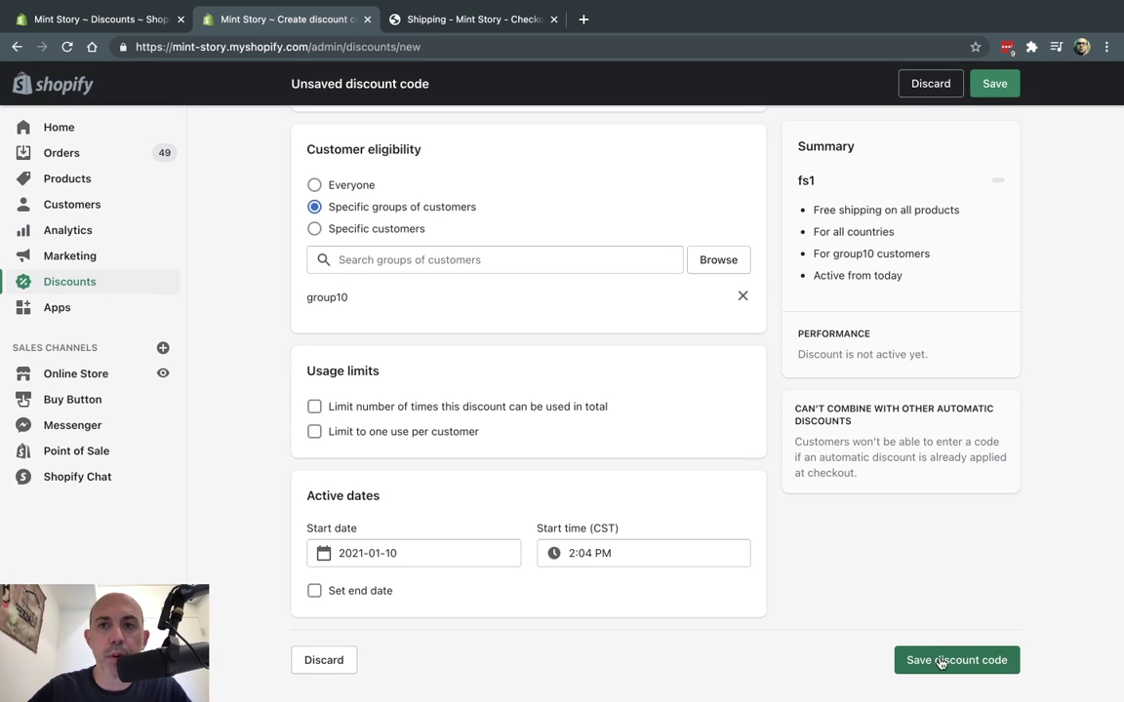
{"action": "scroll", "coordinate": [875, 527], "scroll_direction": "up", "scroll_amount": 10}
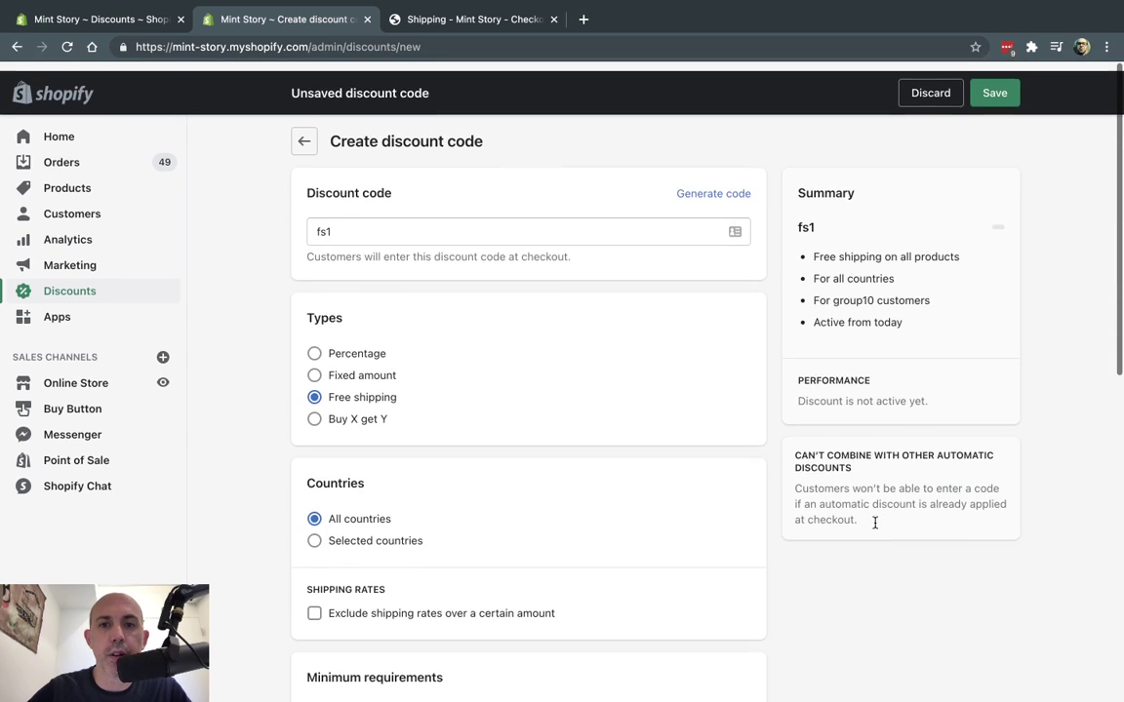
{"action": "double_click", "coordinate": [463, 217]}
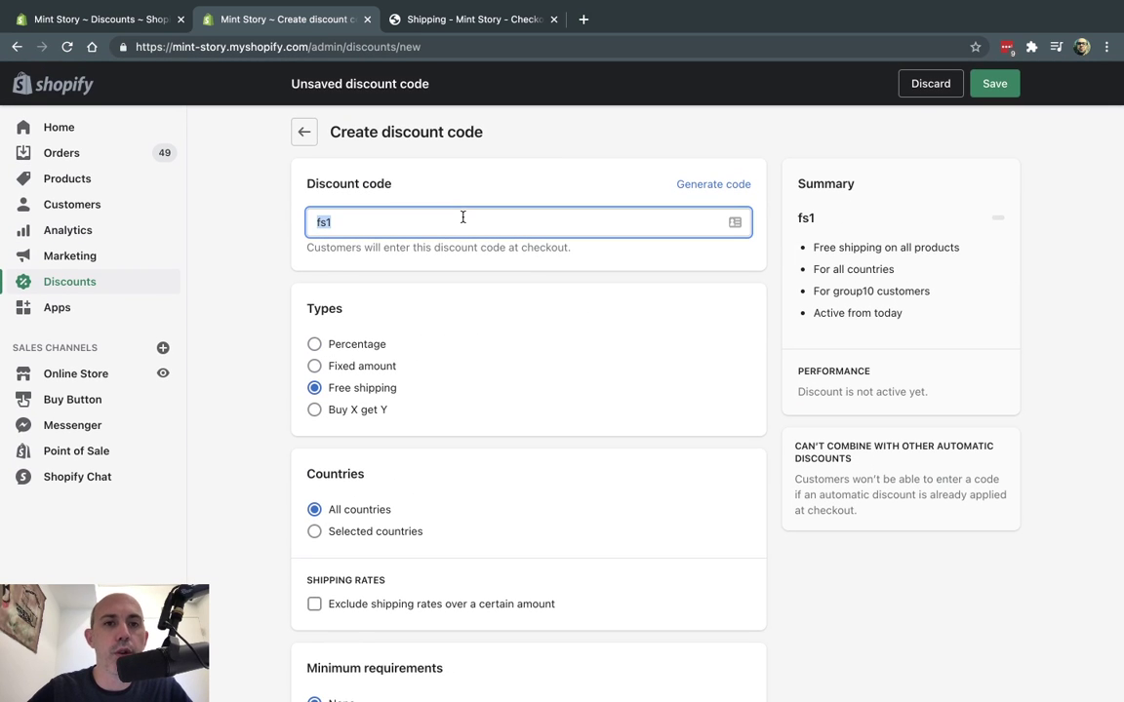
{"action": "left_click", "coordinate": [994, 83]}
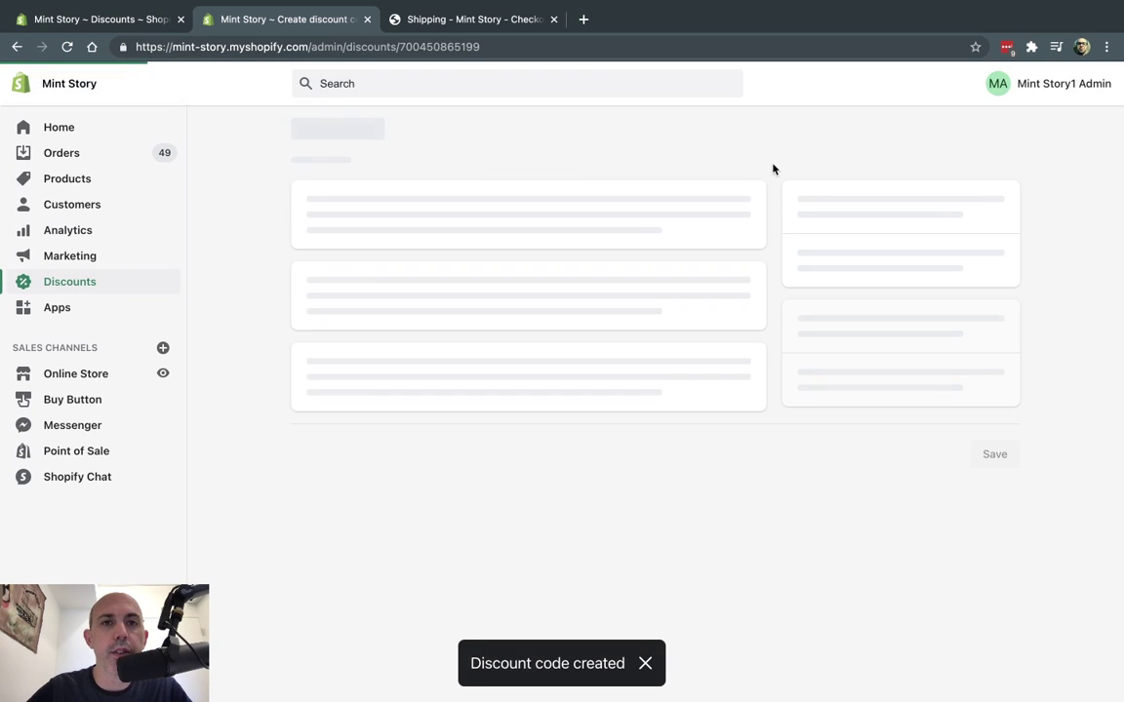
In the storefront checkout, correct the contact e-mail to the eligible customer's address and continue to the shipping step.
{"action": "left_click", "coordinate": [509, 20]}
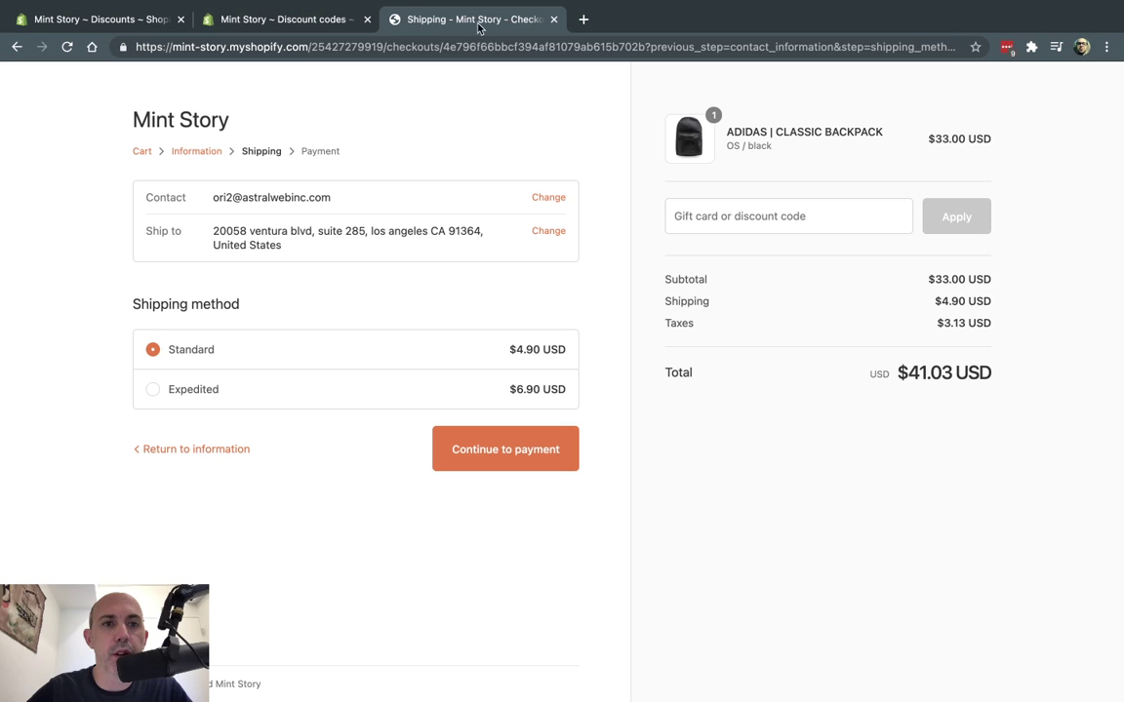
{"action": "left_click", "coordinate": [551, 198]}
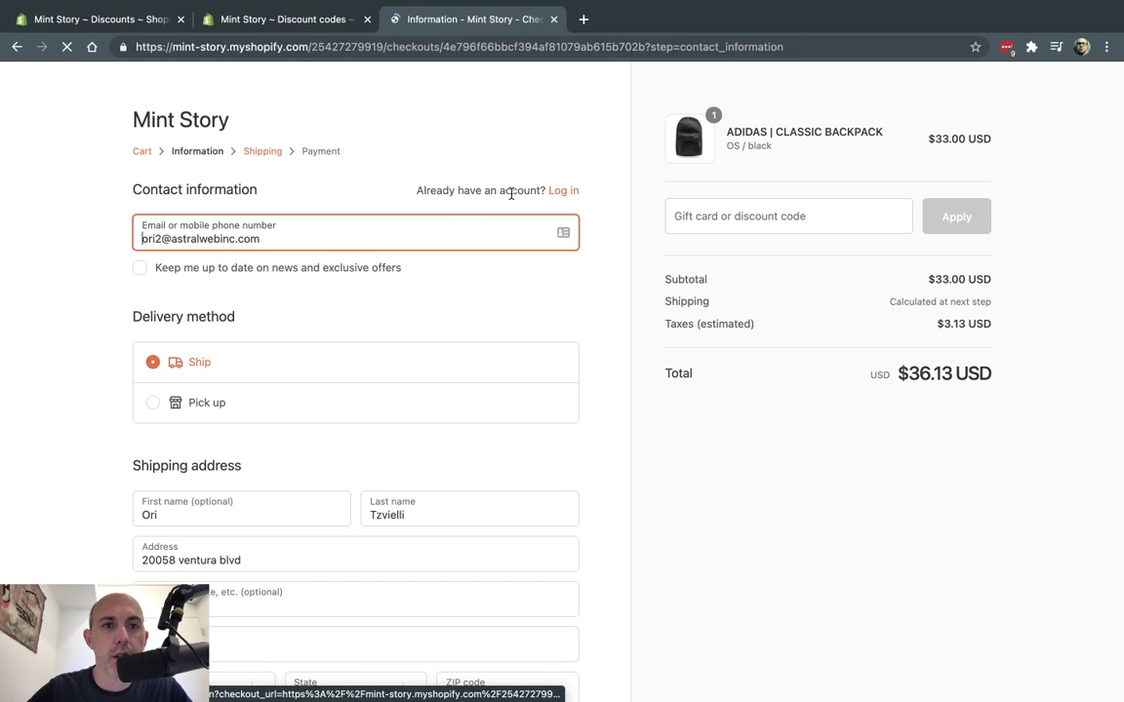
{"action": "left_click", "coordinate": [161, 239]}
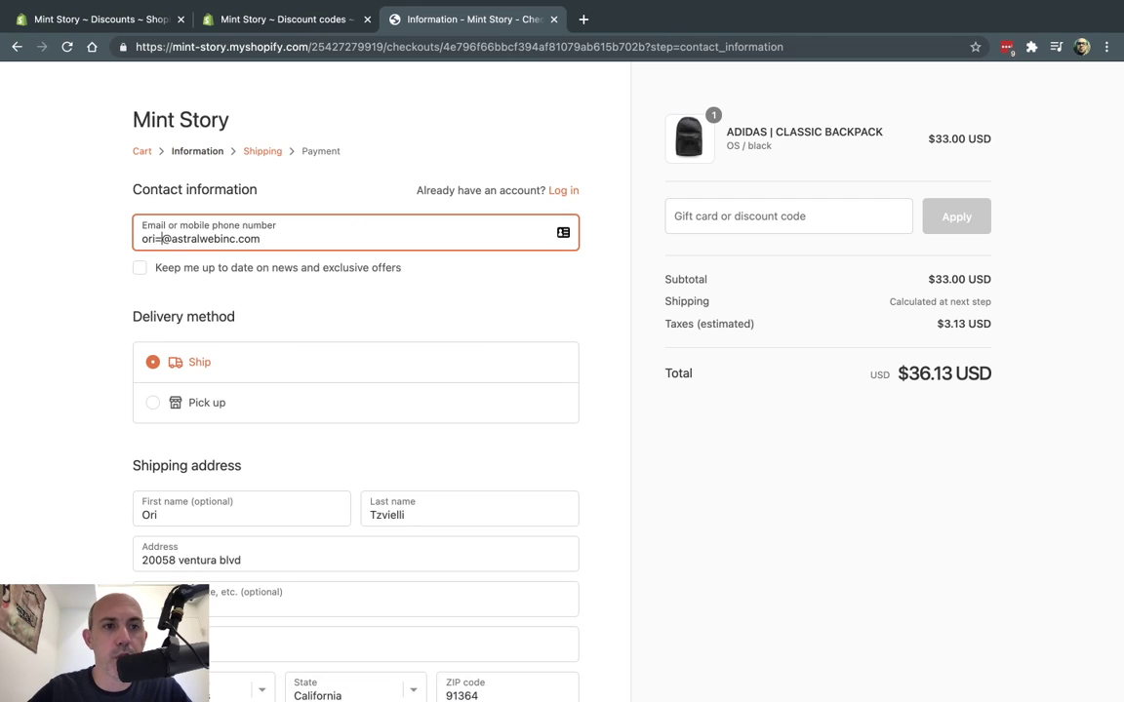
{"action": "key", "text": "BackSpace"}
{"action": "left_click", "coordinate": [622, 354]}
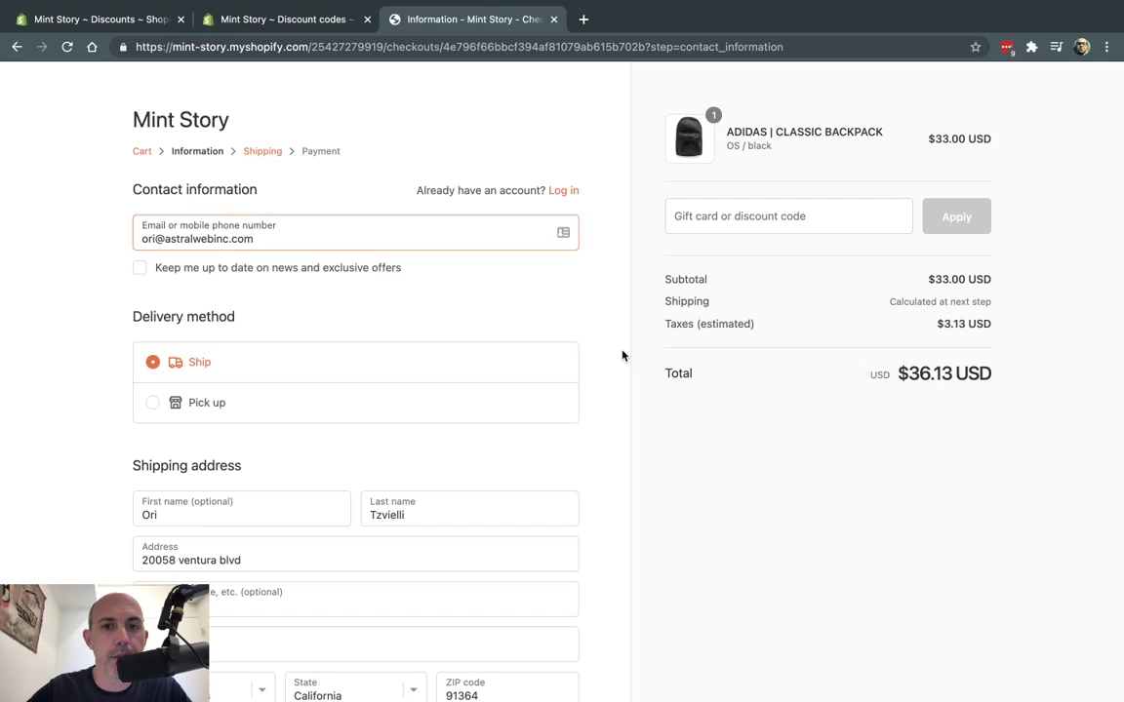
{"action": "scroll", "coordinate": [614, 359], "scroll_direction": "down", "scroll_amount": 4}
{"action": "left_click", "coordinate": [527, 605]}
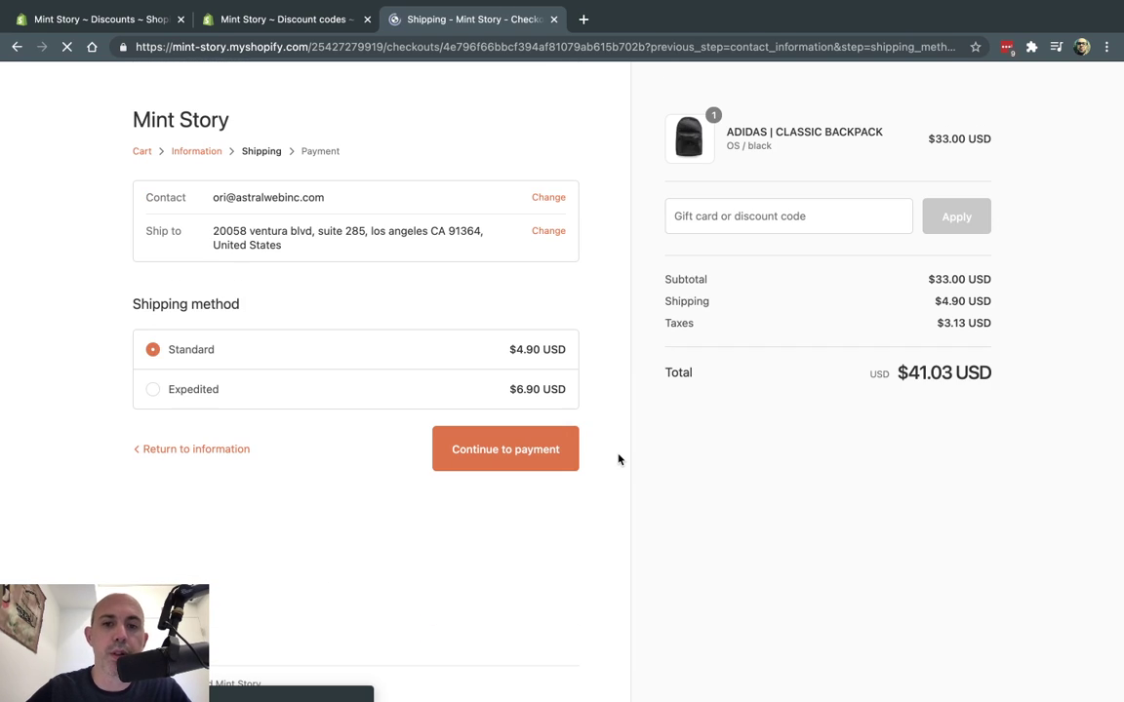
Apply the discount code fs1 to the checkout order.
{"action": "left_click", "coordinate": [743, 230]}
{"action": "type", "text": "fs1"}
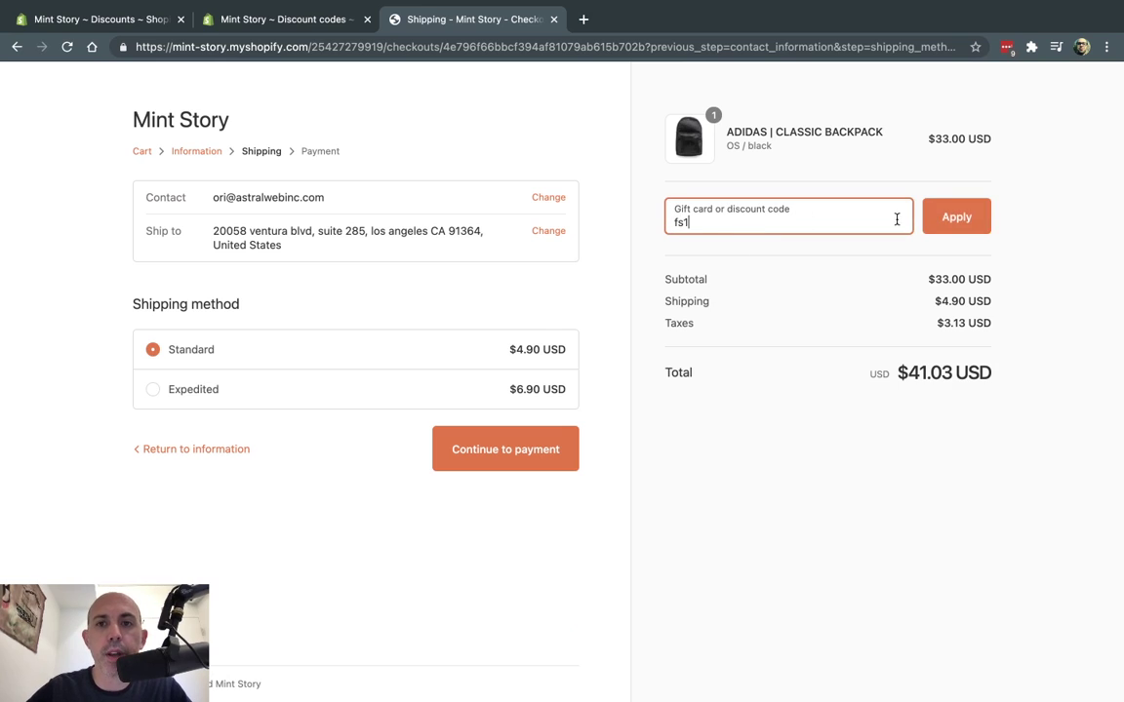
{"action": "left_click", "coordinate": [953, 221]}
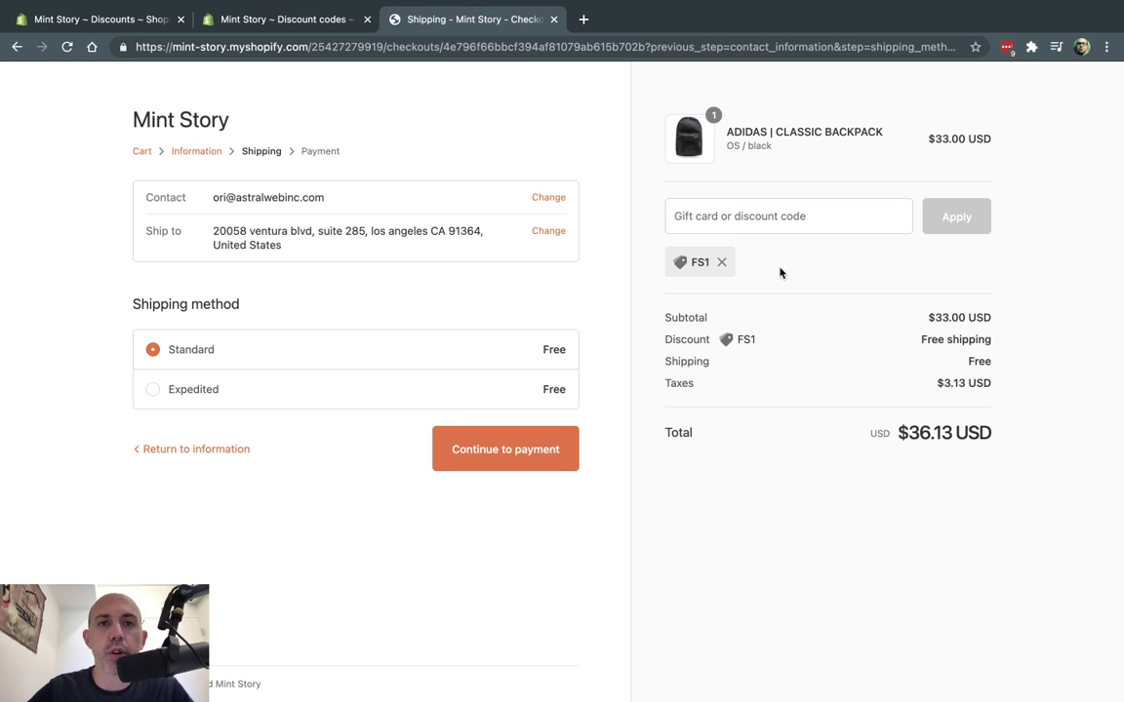
Return to the fs1 discount in the admin and copy its shareable link.
{"action": "left_click", "coordinate": [298, 18]}
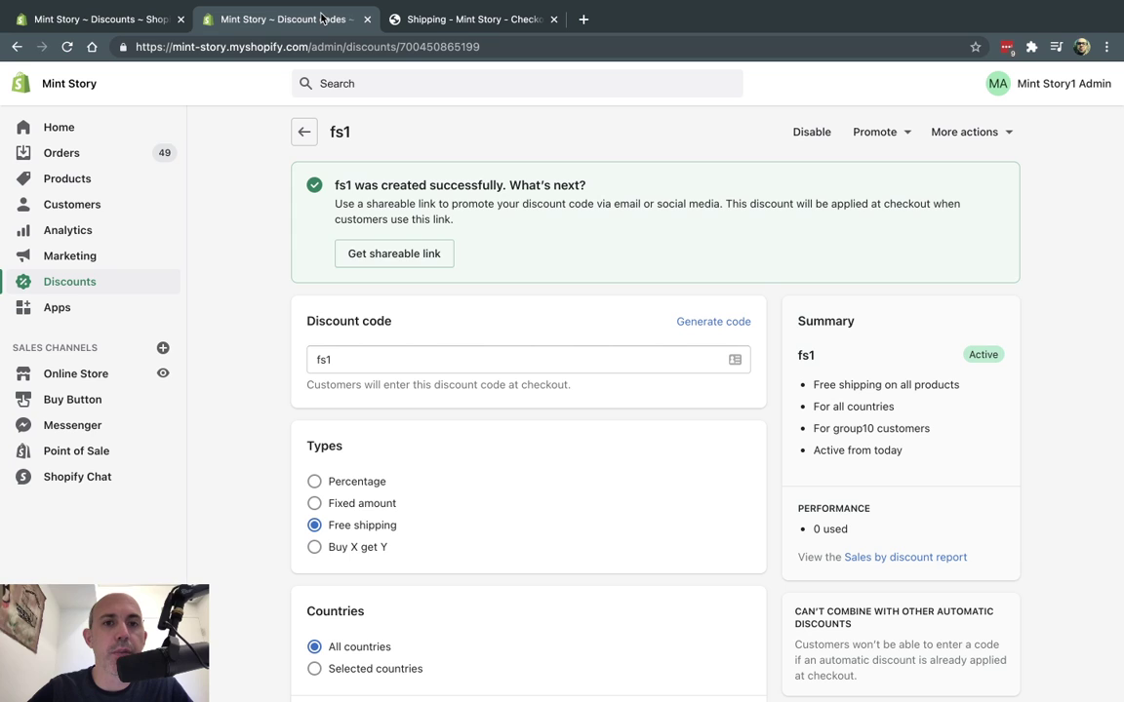
{"action": "left_click", "coordinate": [414, 258]}
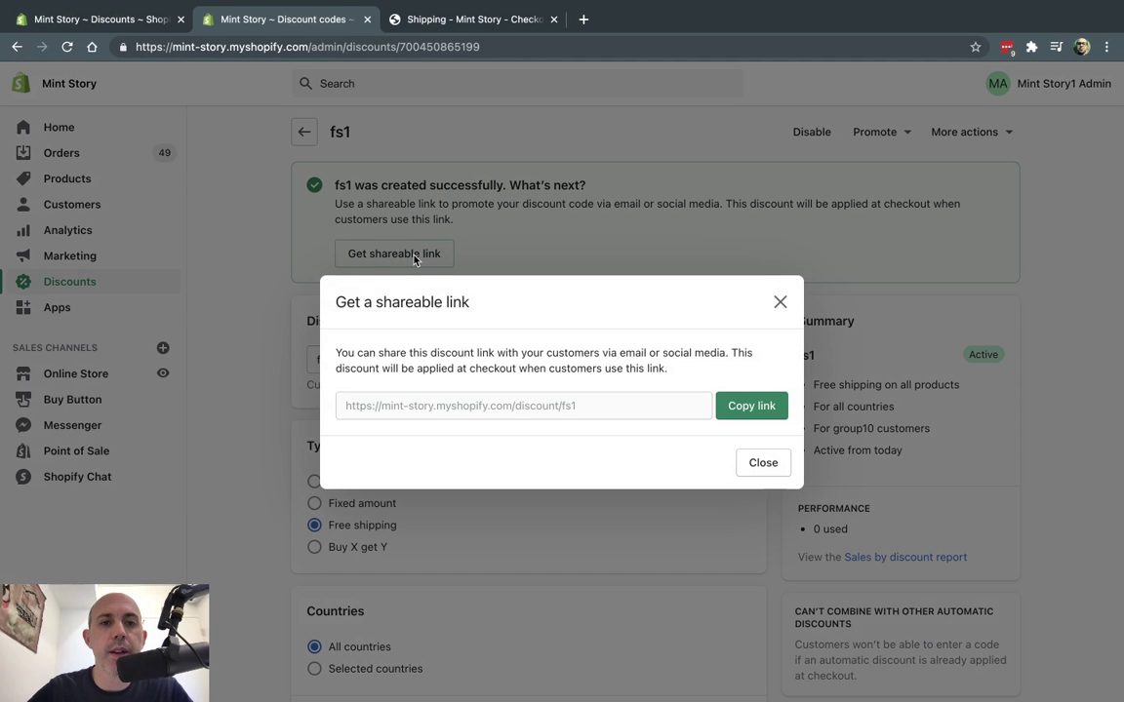
{"action": "left_click_drag", "start_coordinate": [388, 412], "coordinate": [582, 407]}
{"action": "left_click", "coordinate": [747, 406]}
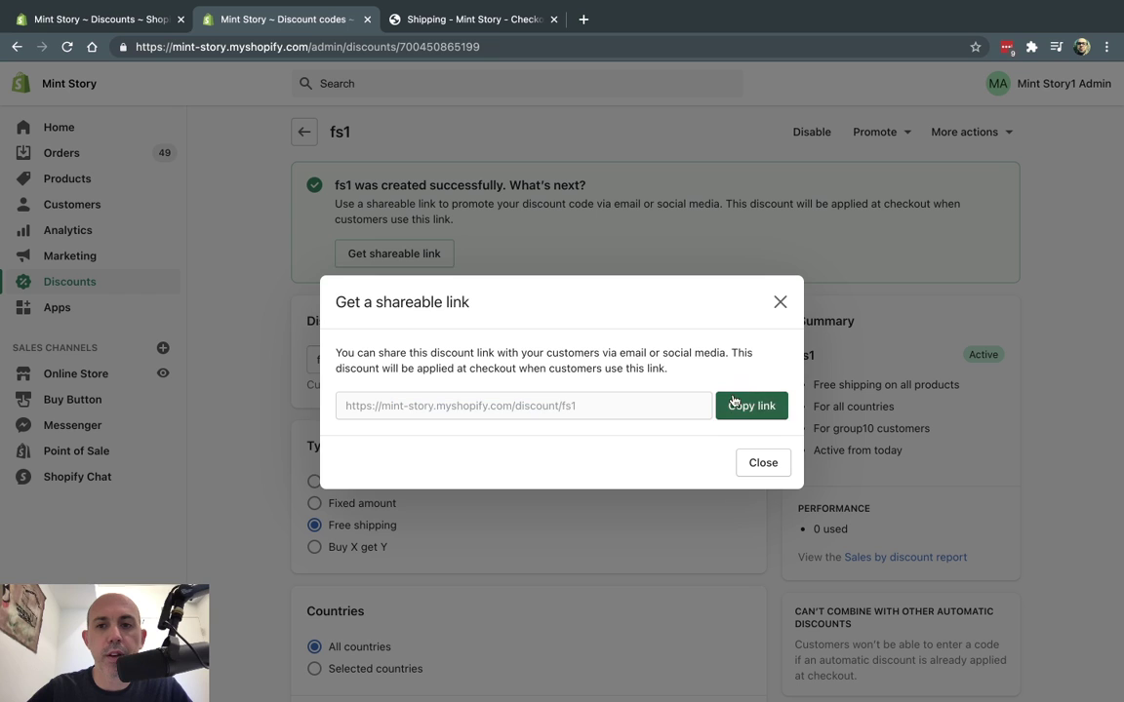
Open the copied discount link in a new incognito window, return to the admin and dismiss the shareable link dialog.
{"action": "left_click", "coordinate": [1106, 46]}
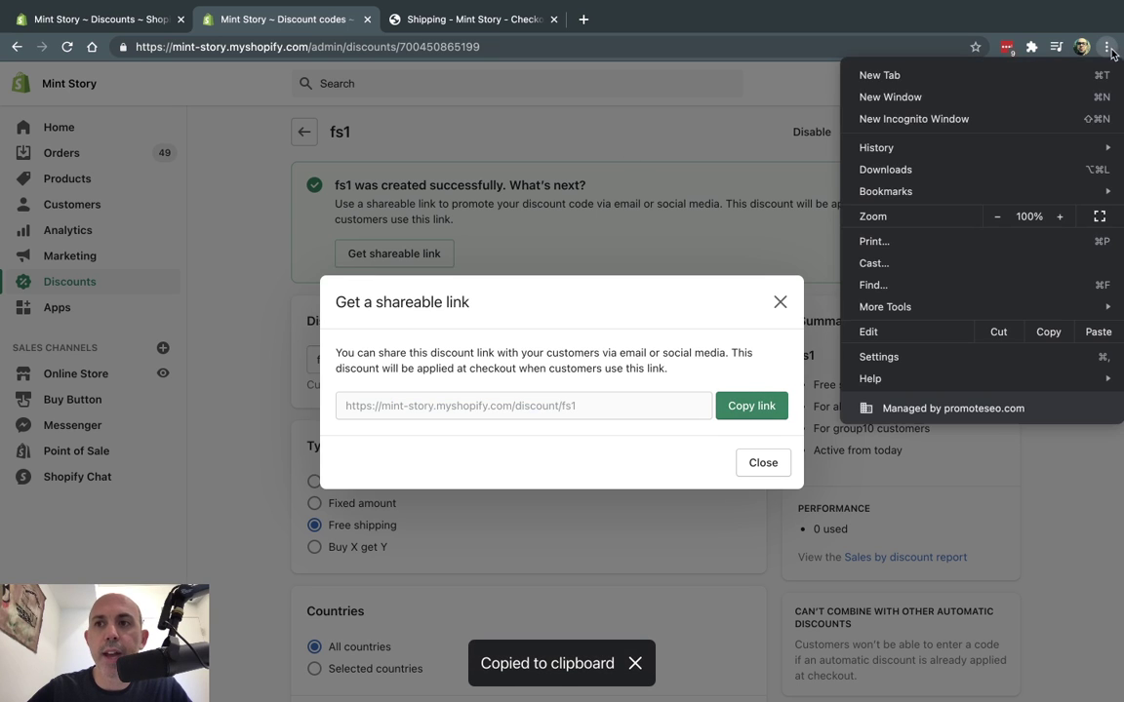
{"action": "left_click", "coordinate": [1006, 118]}
{"action": "key", "text": "super+v"}
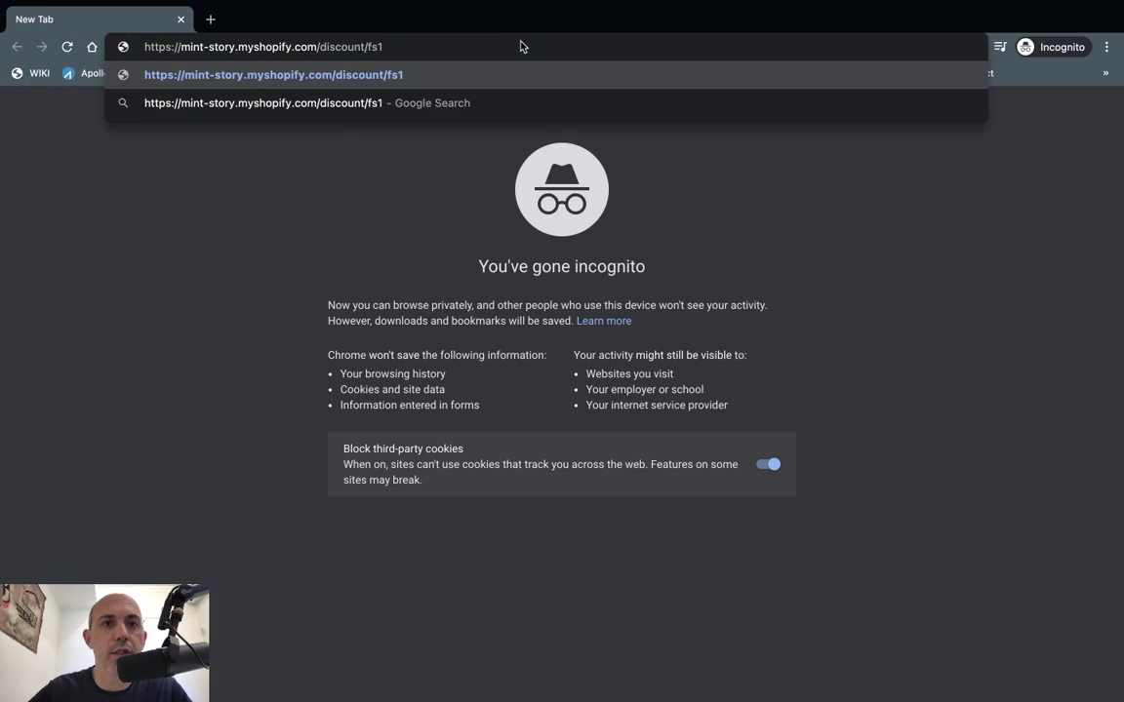
{"action": "key", "text": "Return"}
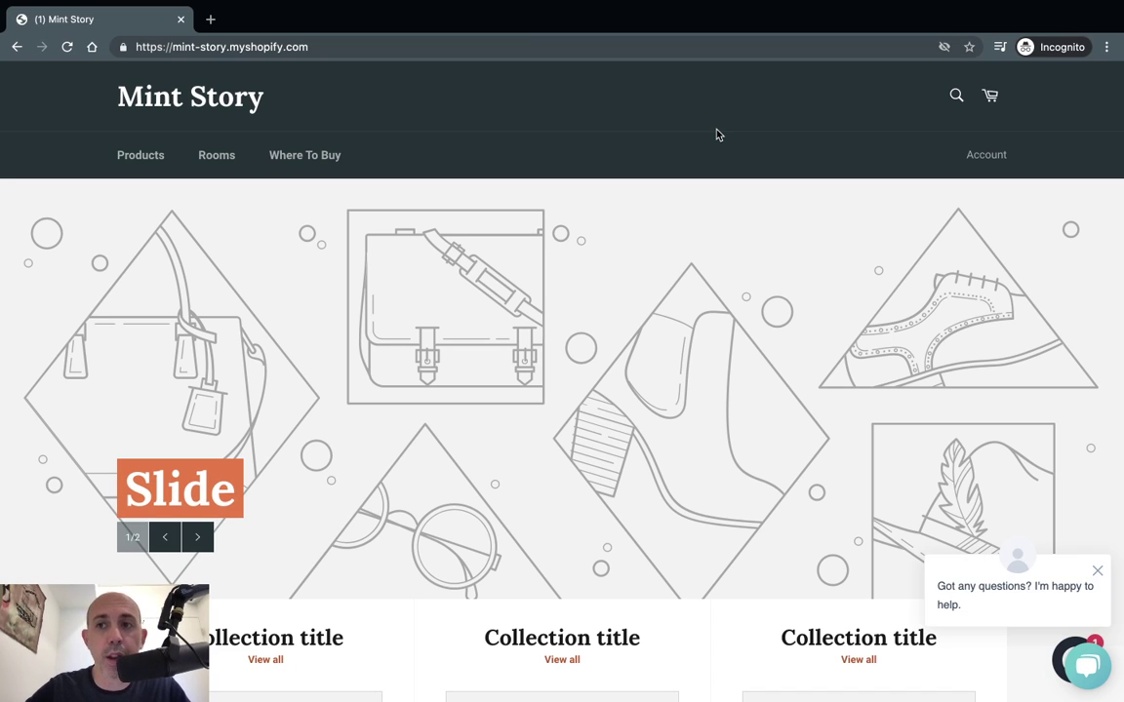
{"action": "key", "text": "ctrl+Left"}
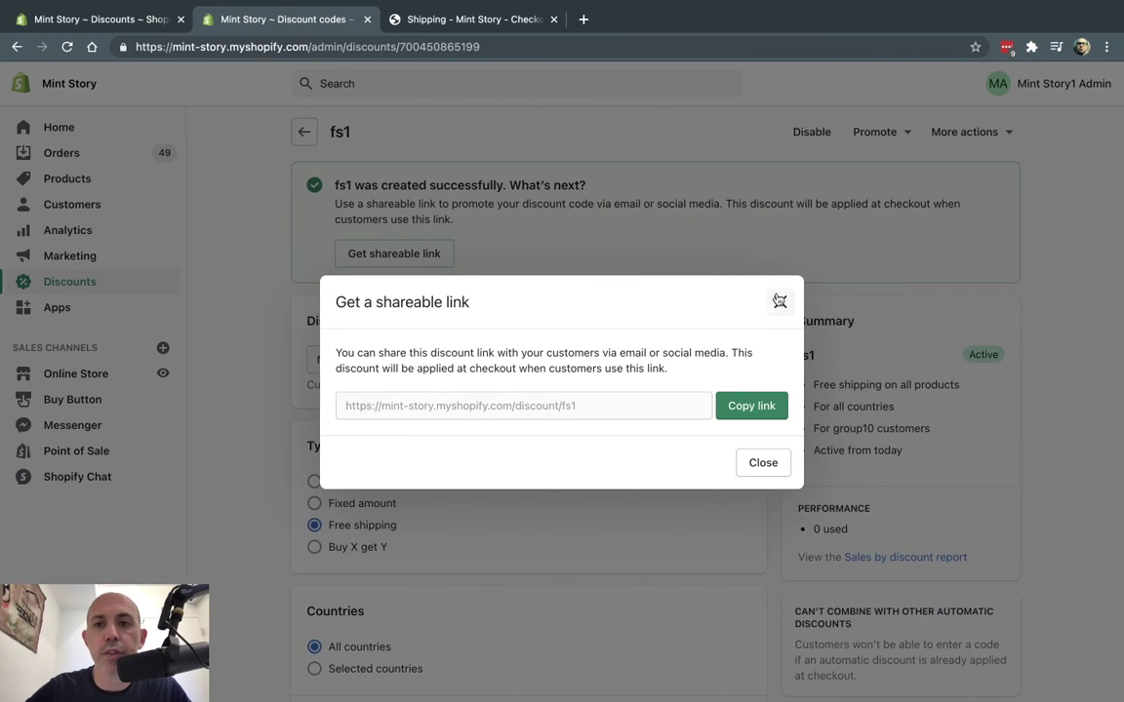
{"action": "left_click", "coordinate": [778, 314]}
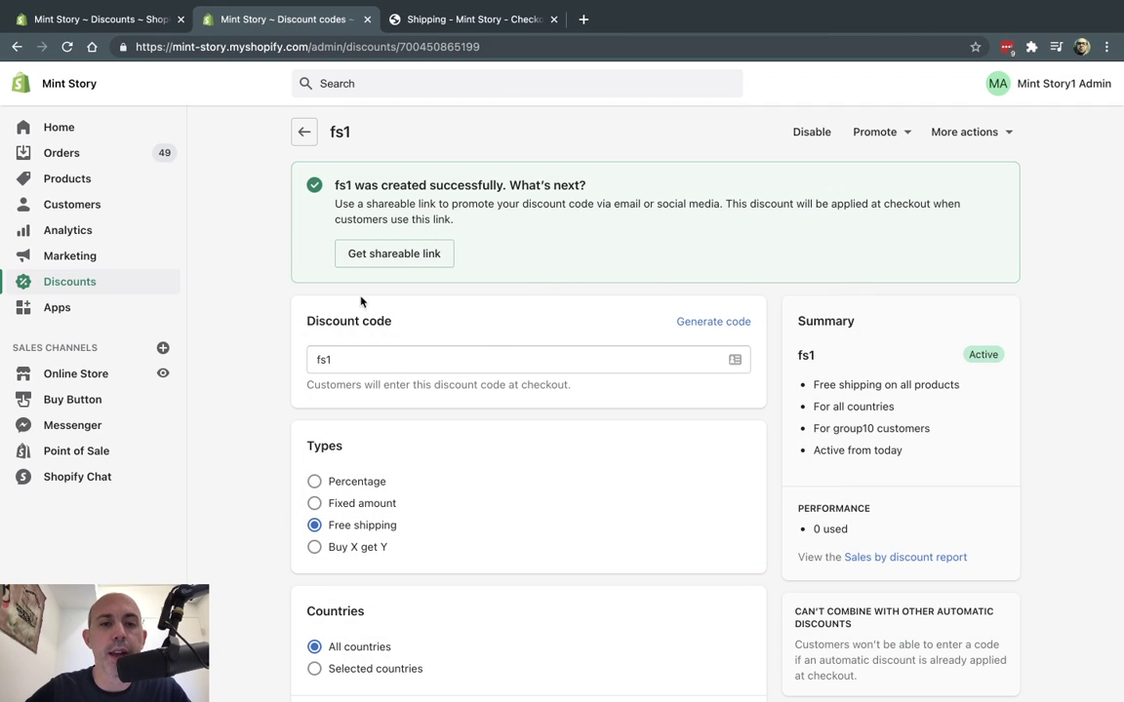